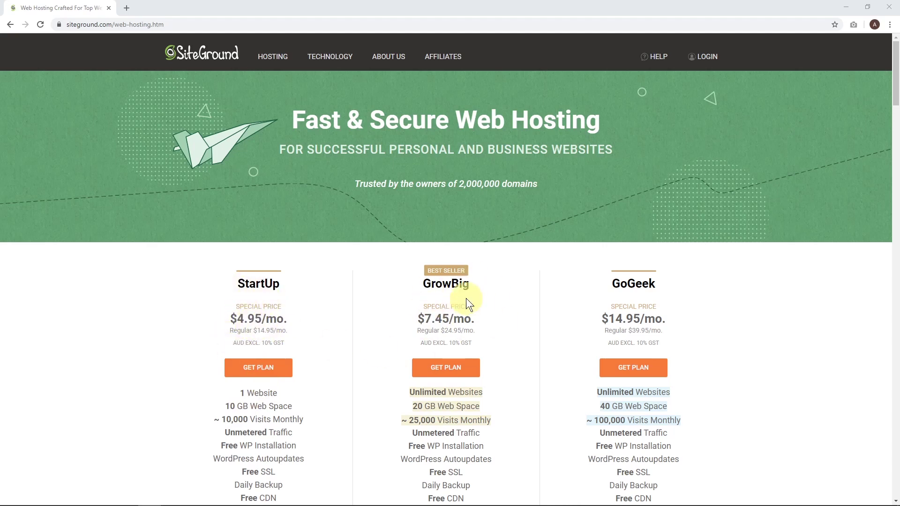
# Start a GrowBig order for jimswebsite.com.au, then view the Google results for getting an ABN
pyautogui.click(446, 374)
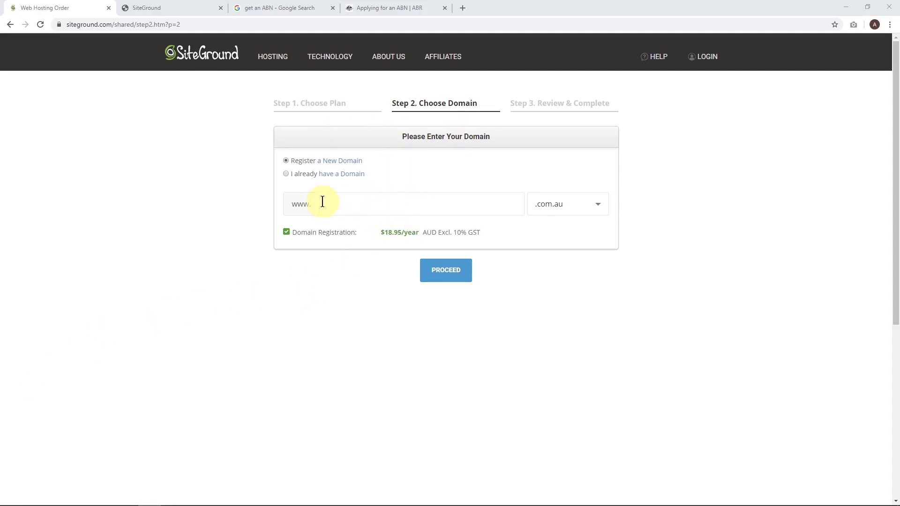
pyautogui.click(365, 202)
pyautogui.write('jimswebsite')
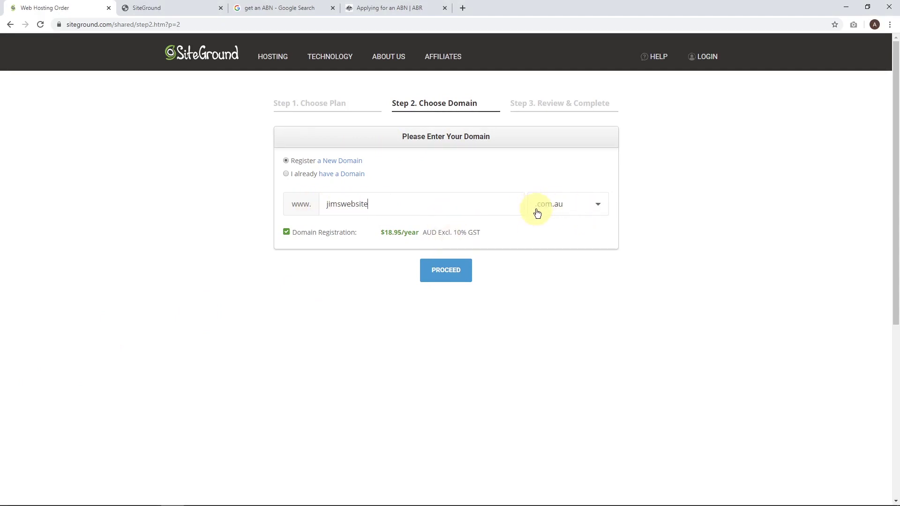
pyautogui.click(570, 210)
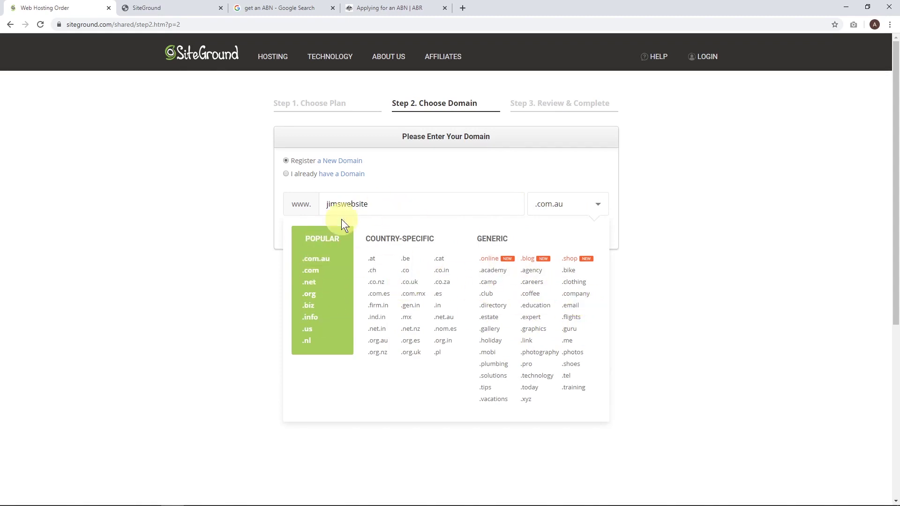
pyautogui.click(378, 197)
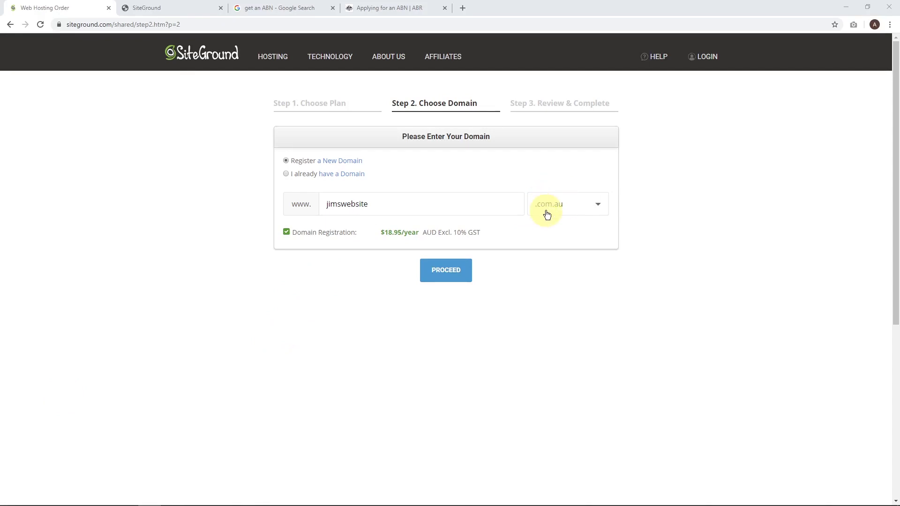
pyautogui.click(290, 9)
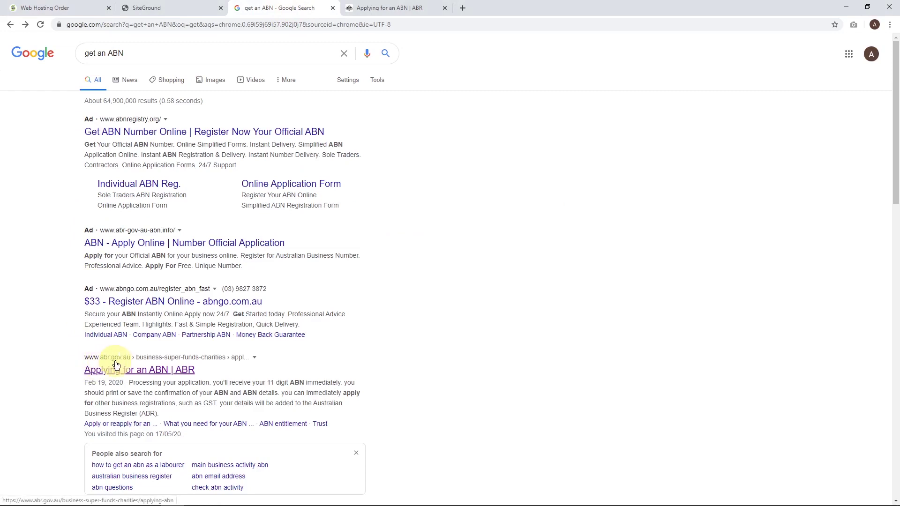
# Read the ABR 'Applying for an ABN' page, then go back to the SiteGround hosting order
pyautogui.click(389, 8)
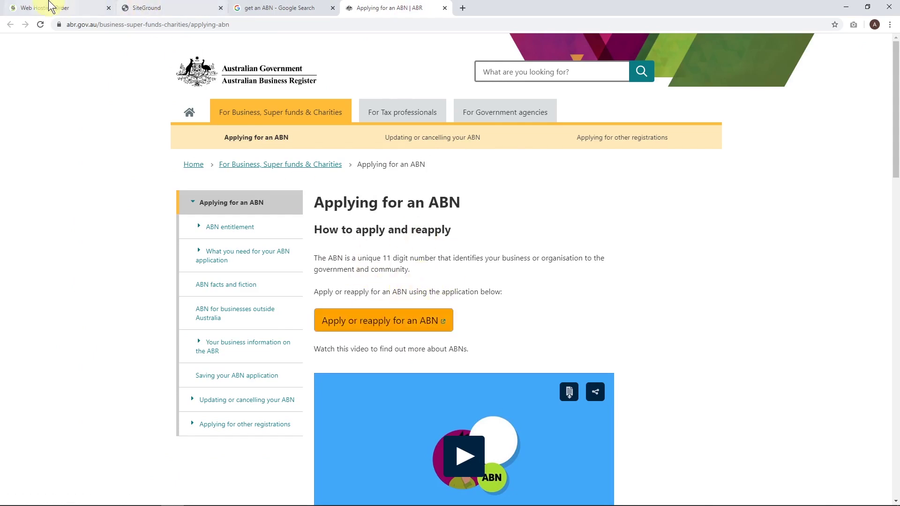
pyautogui.click(50, 7)
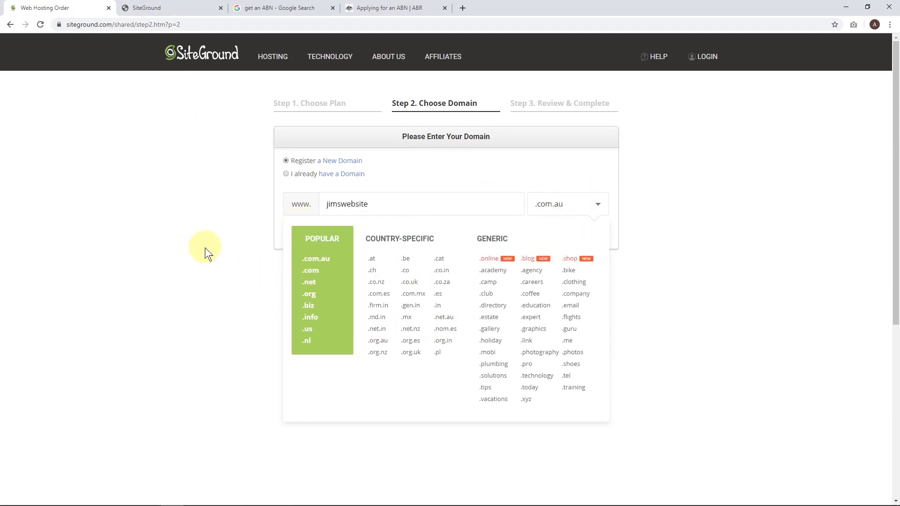
# Dismiss the domain-ending list and choose 'I already have a Domain' for the order
pyautogui.click(211, 233)
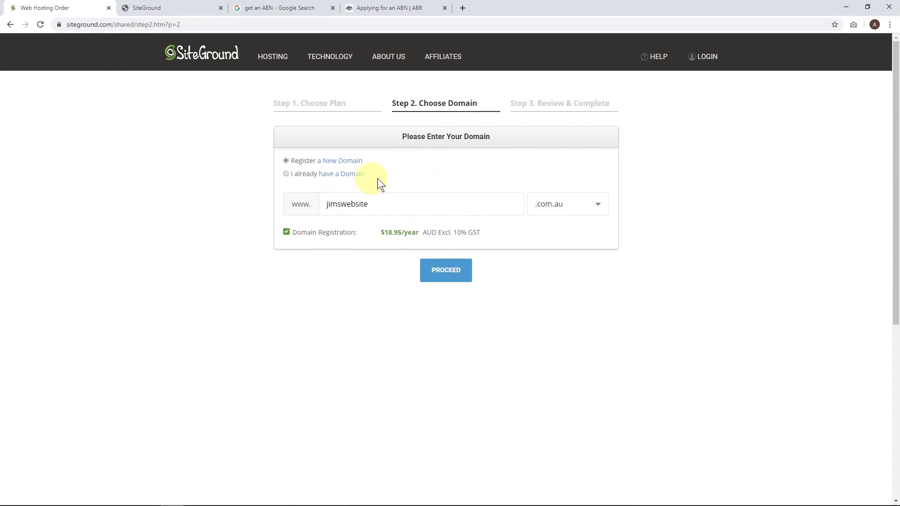
pyautogui.click(286, 174)
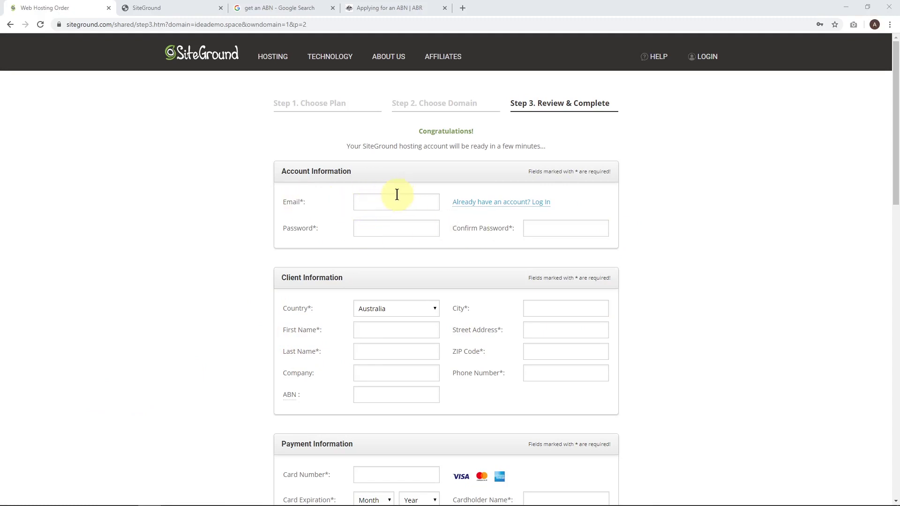
# Choose Australia, Sydney as the data center and a 12-month billing period
pyautogui.scroll(-1, 389, 239)
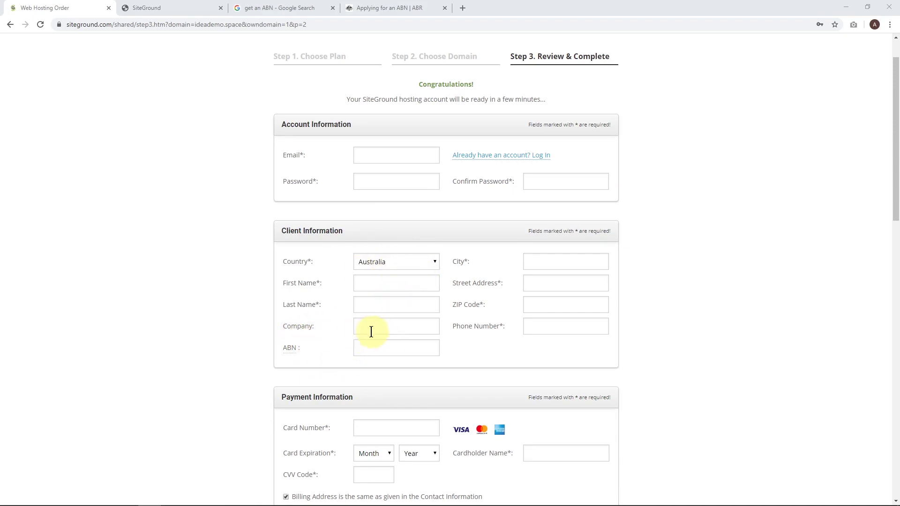
pyautogui.scroll(-2, 376, 335)
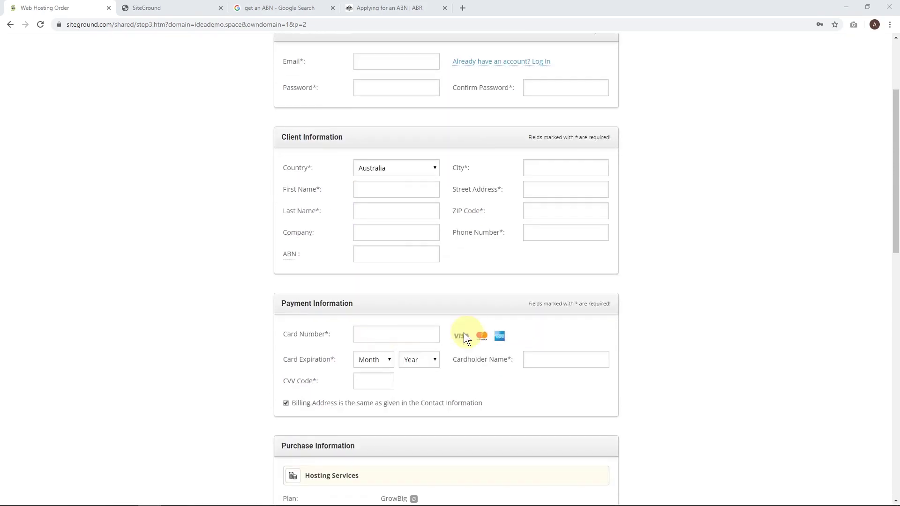
pyautogui.scroll(-6, 422, 341)
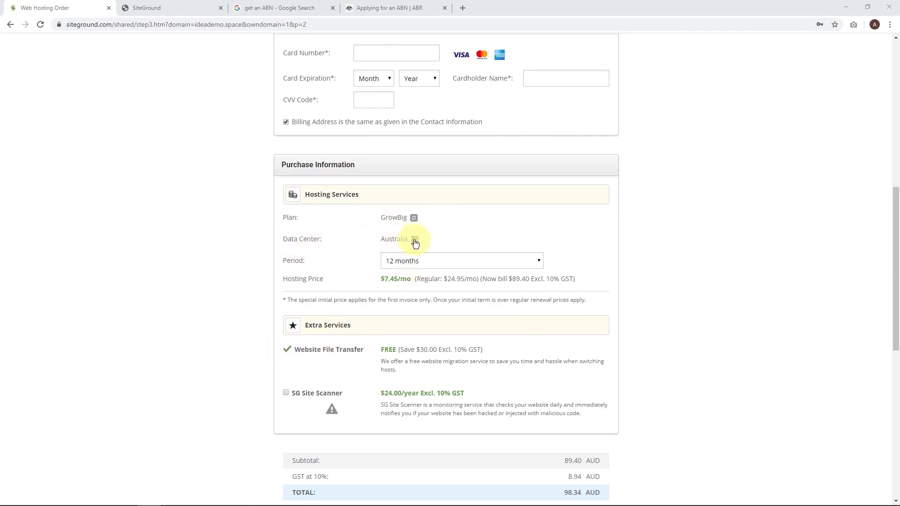
pyautogui.click(415, 240)
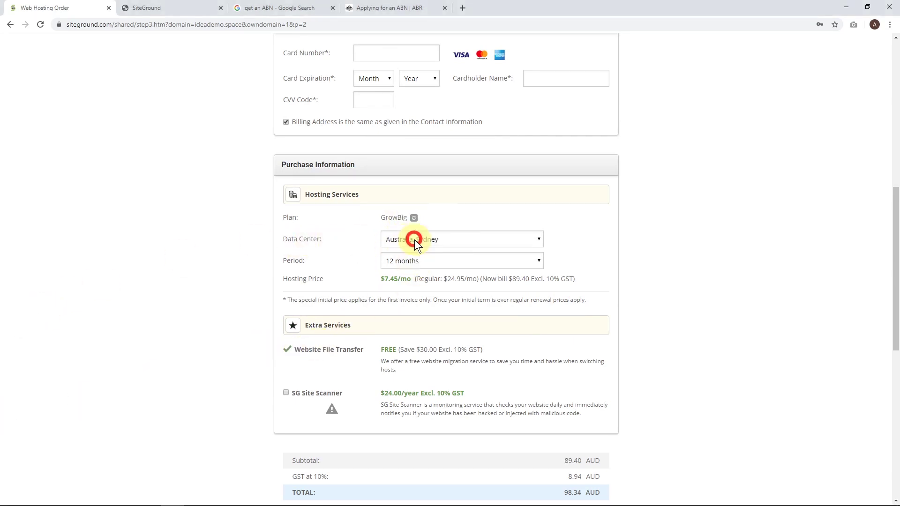
pyautogui.click(456, 244)
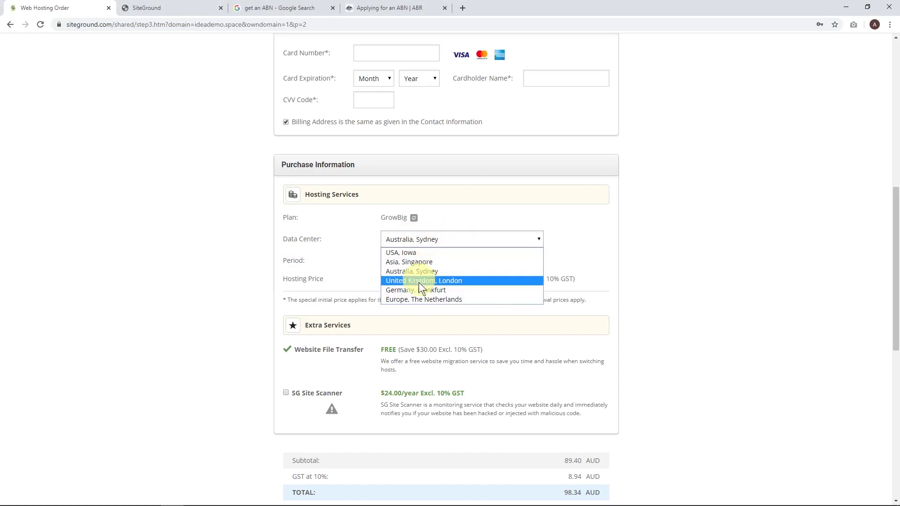
pyautogui.click(406, 272)
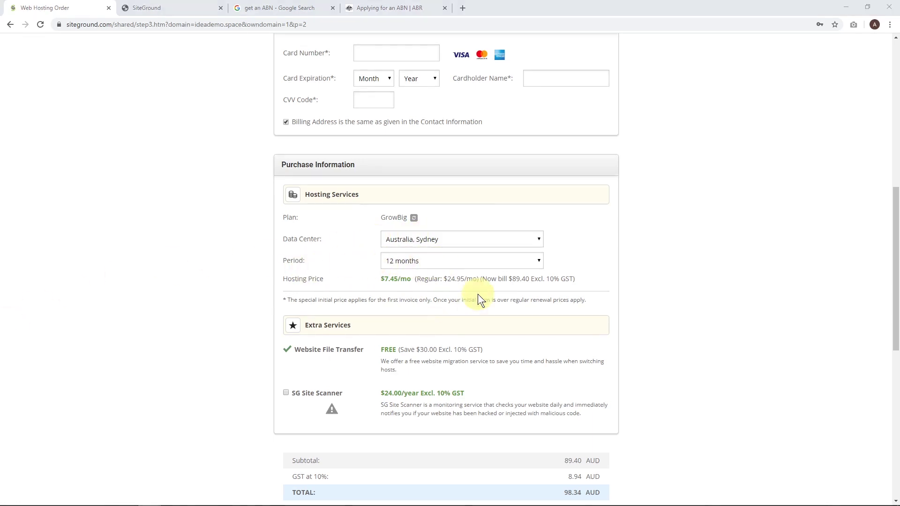
pyautogui.click(445, 261)
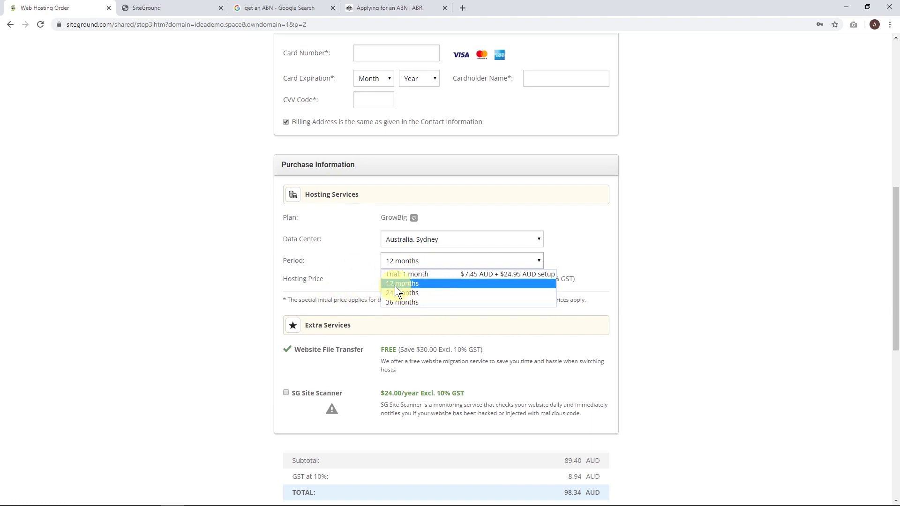
pyautogui.click(407, 285)
pyautogui.scroll(-1, 552, 301)
pyautogui.scroll(-3, 553, 300)
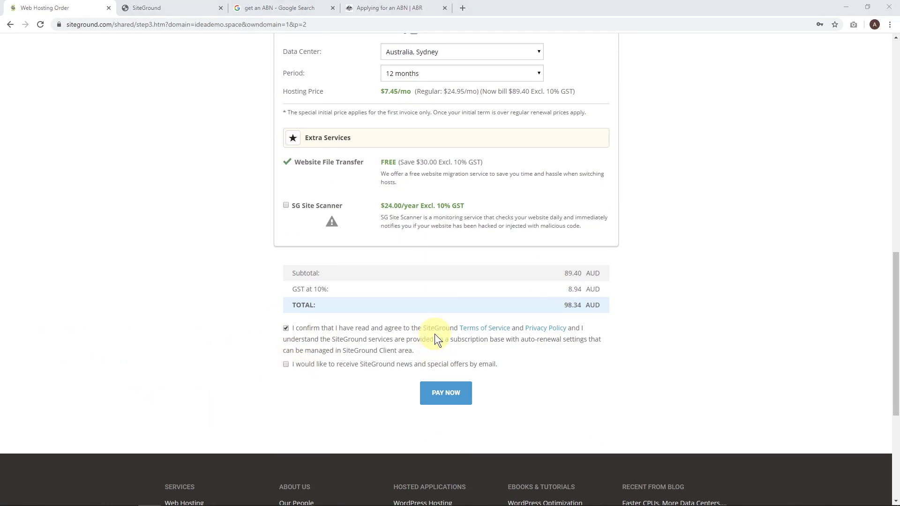
# Pay for the GrowBig order, then begin setting up the first website from Home
pyautogui.click(432, 394)
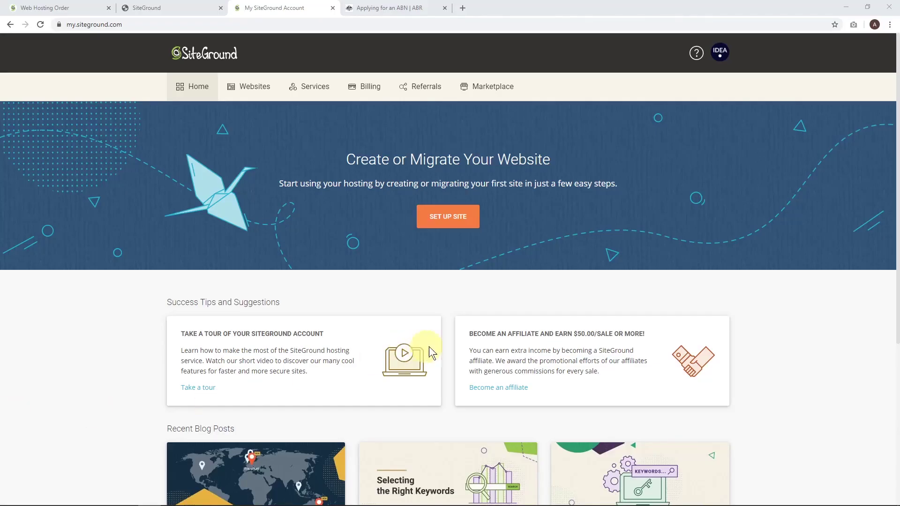
pyautogui.click(450, 213)
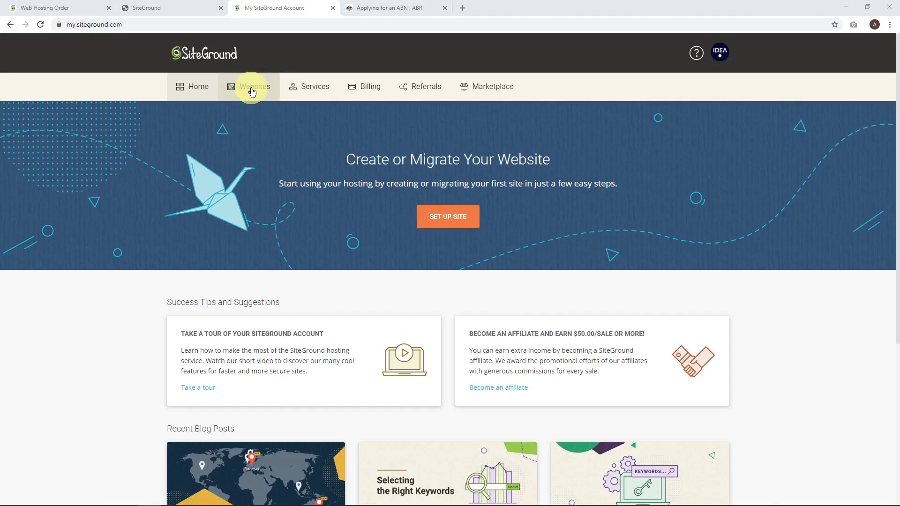
# Add the site on the existing domain ideademo.site, confirming despite it being unregistered
pyautogui.click(452, 225)
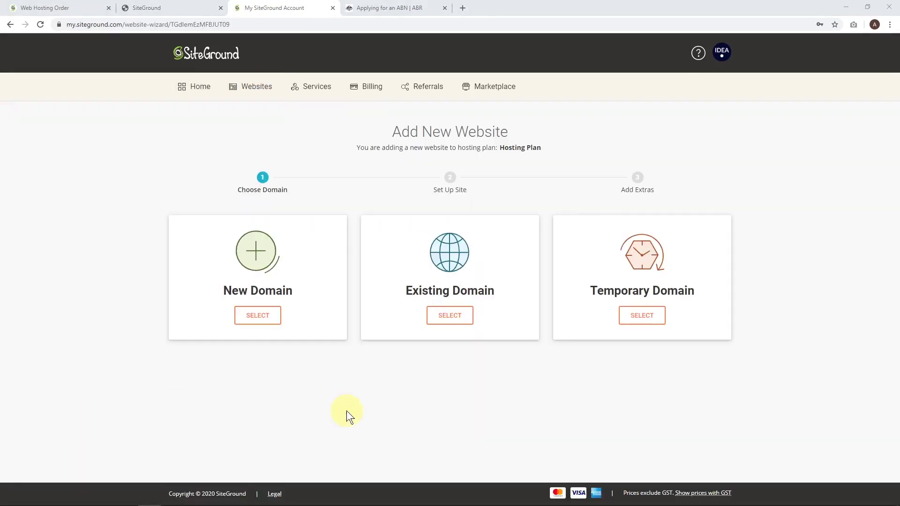
pyautogui.click(448, 317)
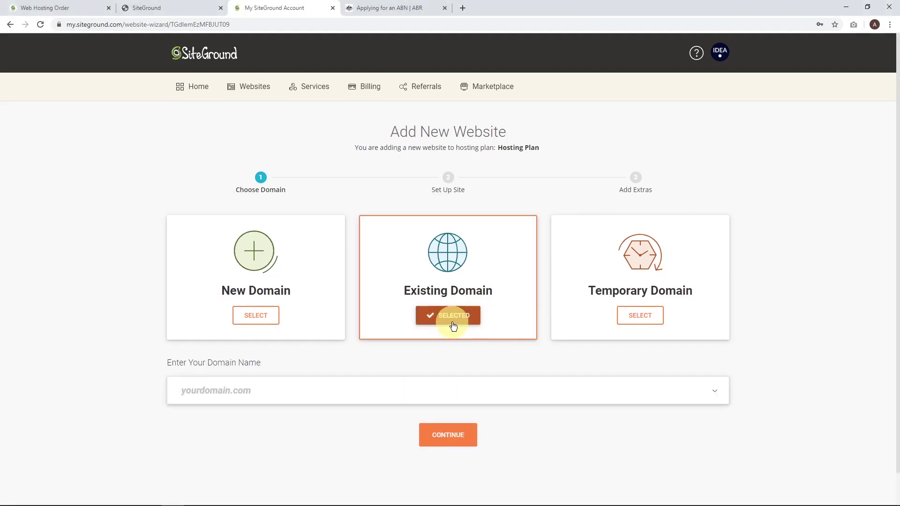
pyautogui.click(217, 390)
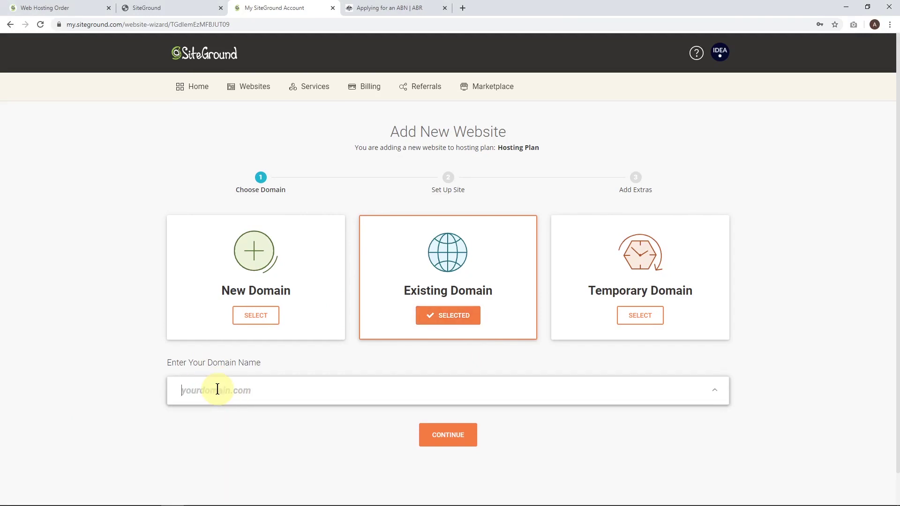
pyautogui.write('ideademo.site')
pyautogui.click(451, 433)
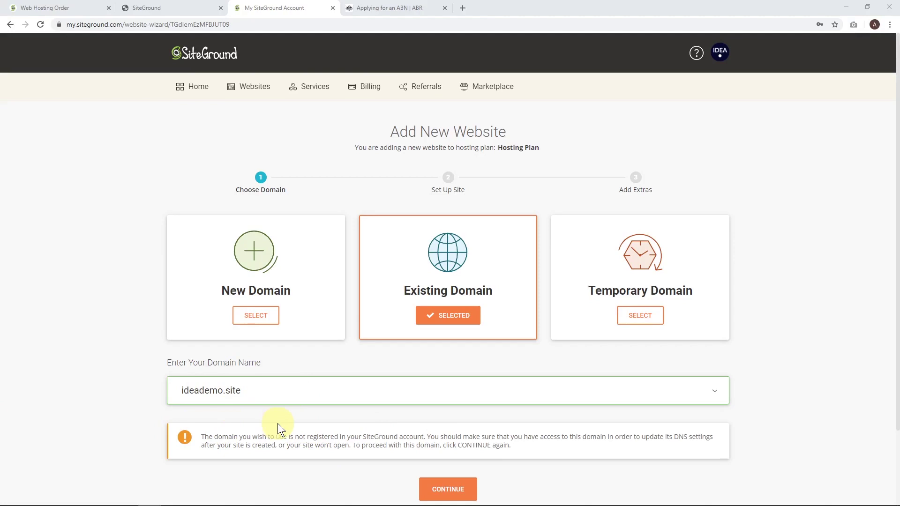
pyautogui.click(449, 489)
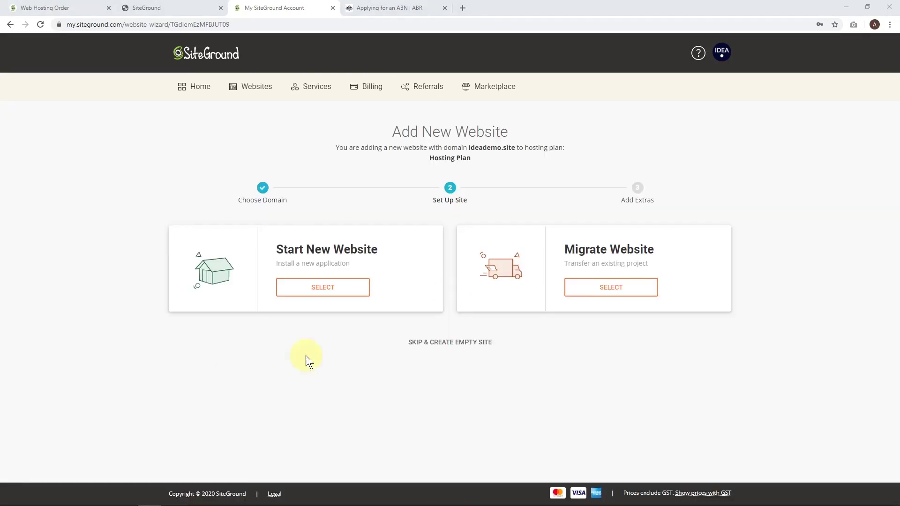
# Start a new WordPress website with its login credentials filled in
pyautogui.click(327, 291)
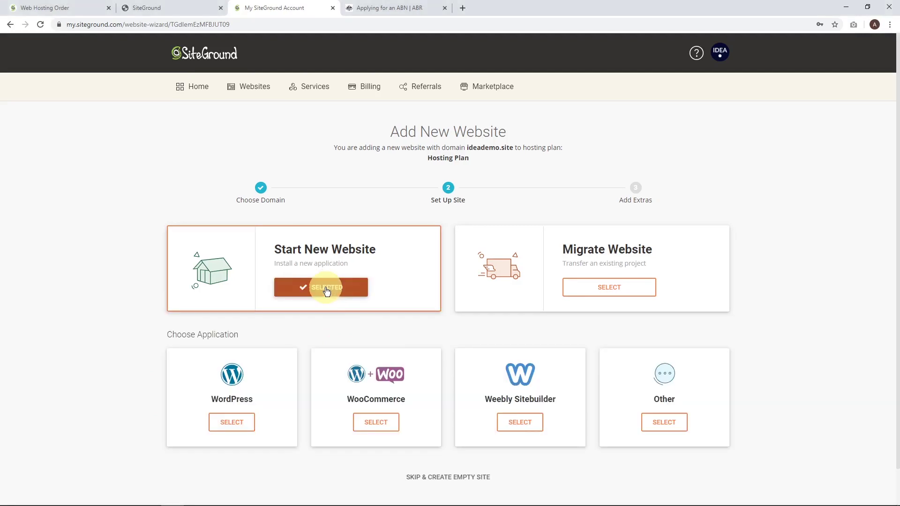
pyautogui.click(238, 424)
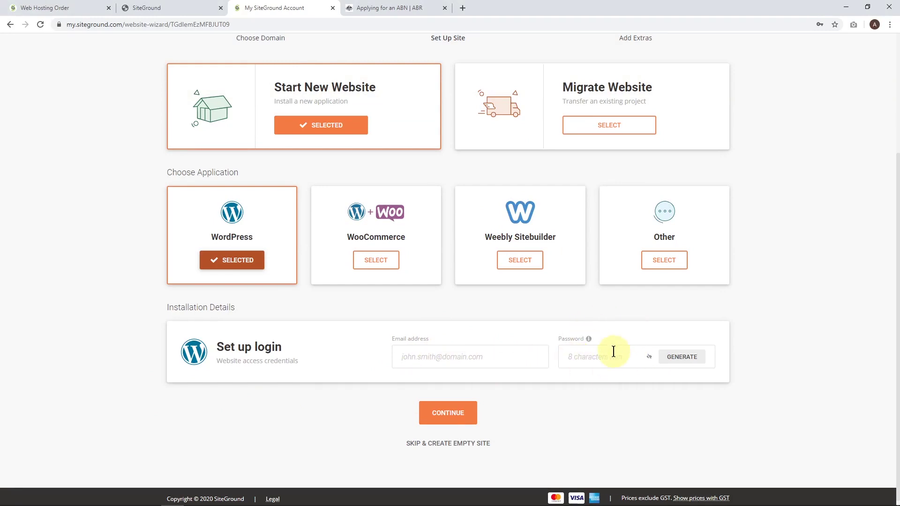
pyautogui.click(587, 355)
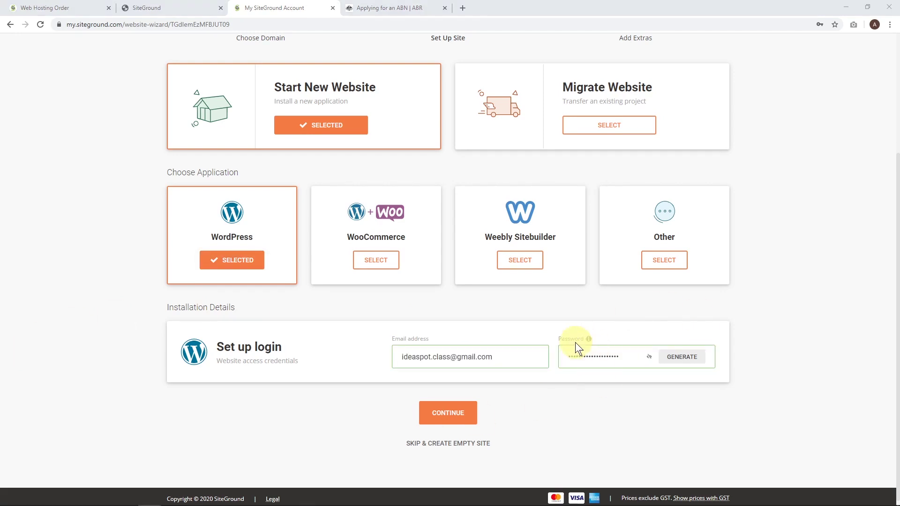
pyautogui.click(449, 412)
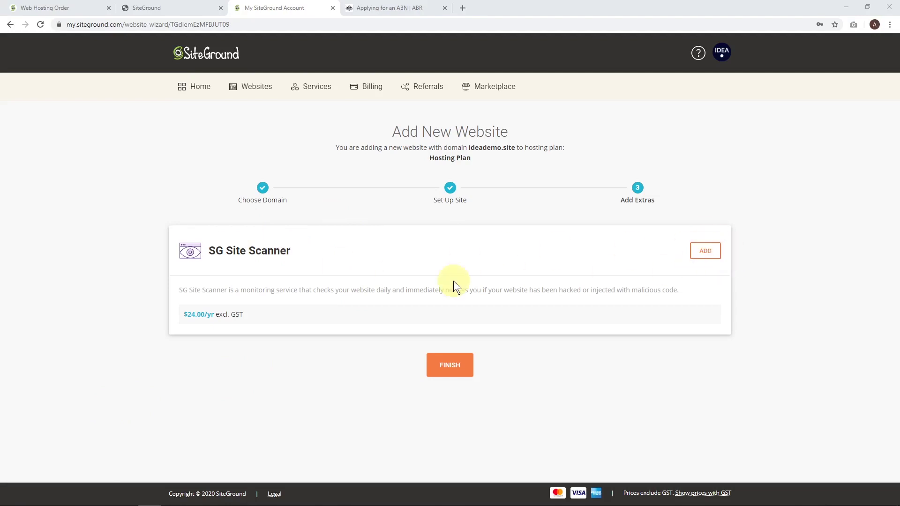
# Skip the SG Site Scanner extra and finish creating ideademo.site
pyautogui.click(450, 366)
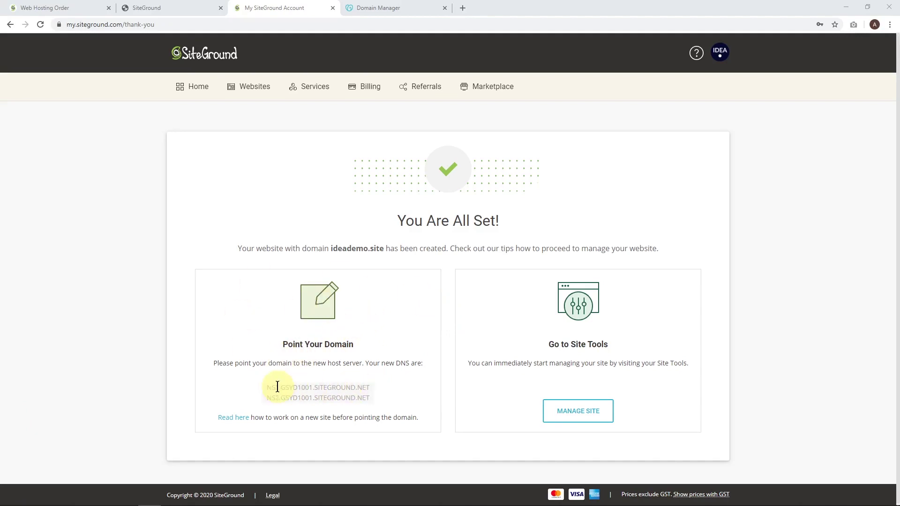
# Check that ideademo.site's GoDaddy nameservers point to SiteGround, then return to SiteGround
pyautogui.click(364, 13)
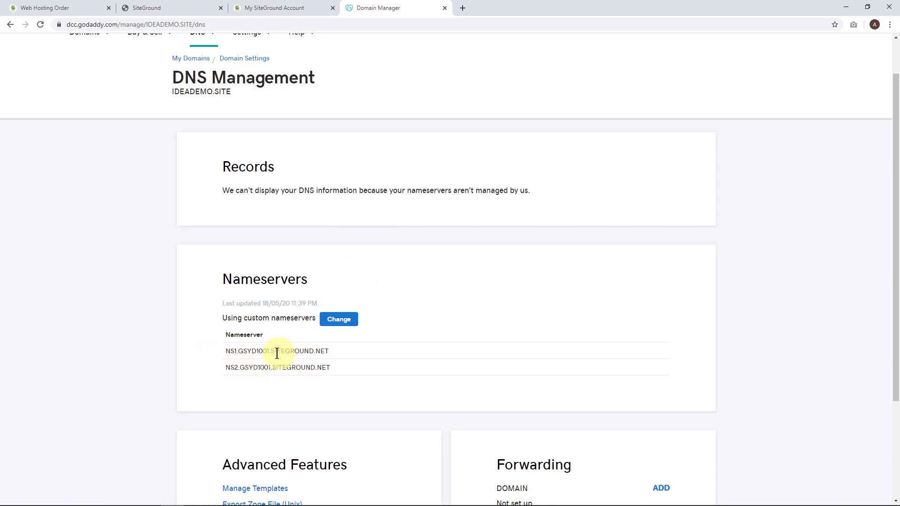
pyautogui.click(339, 319)
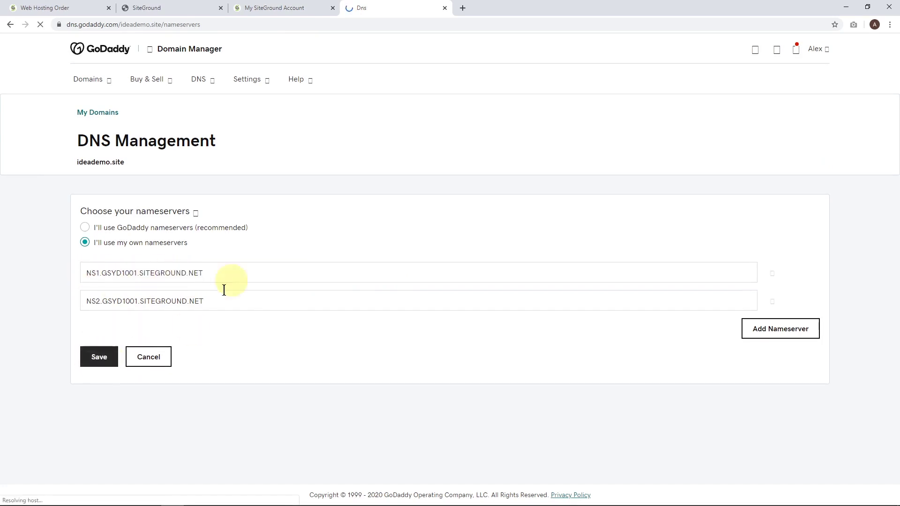
pyautogui.click(297, 7)
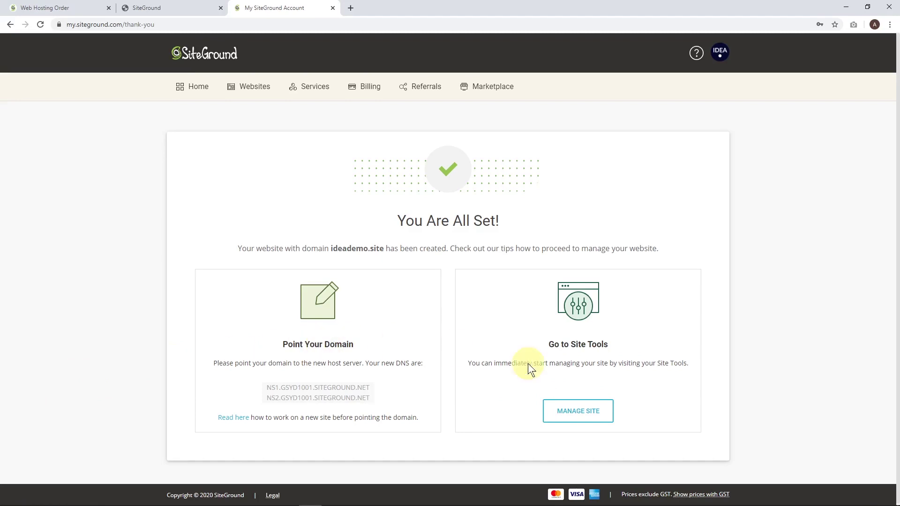
# Open Site Tools for ideademo.site and go to Security > SSL Manager
pyautogui.click(586, 423)
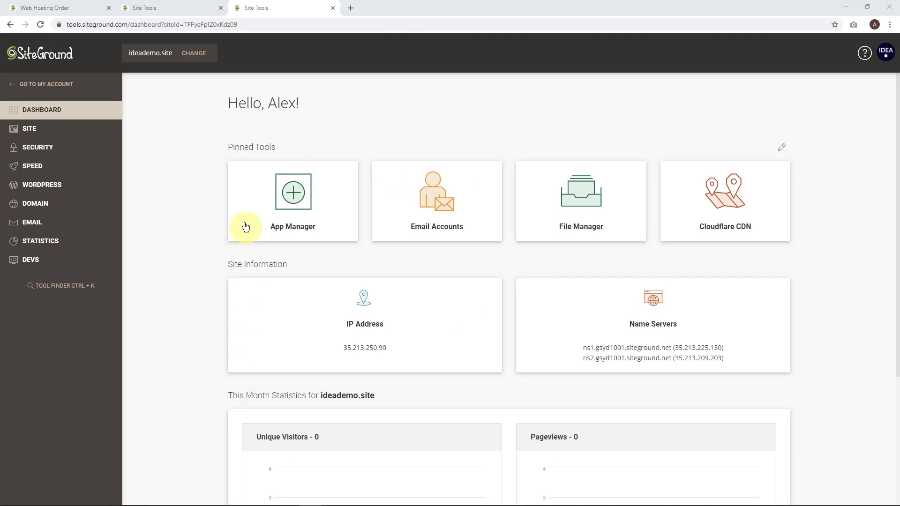
pyautogui.click(50, 149)
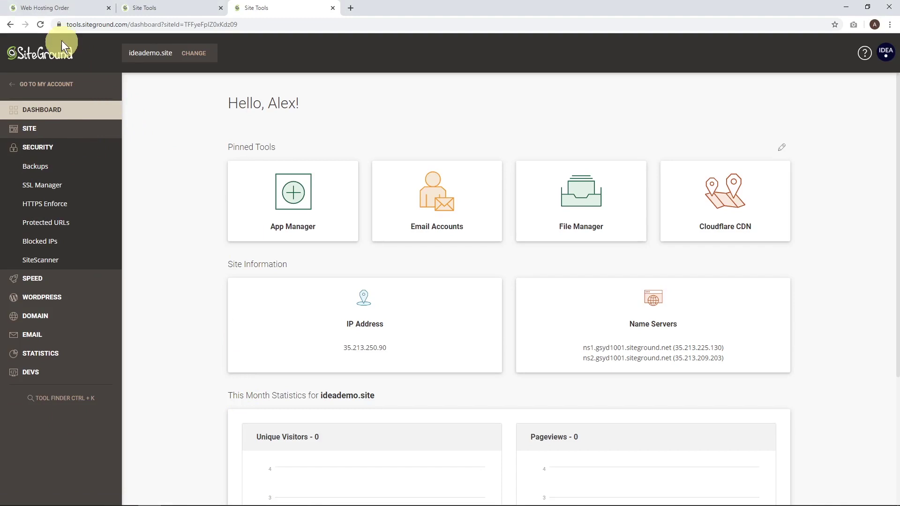
pyautogui.click(47, 188)
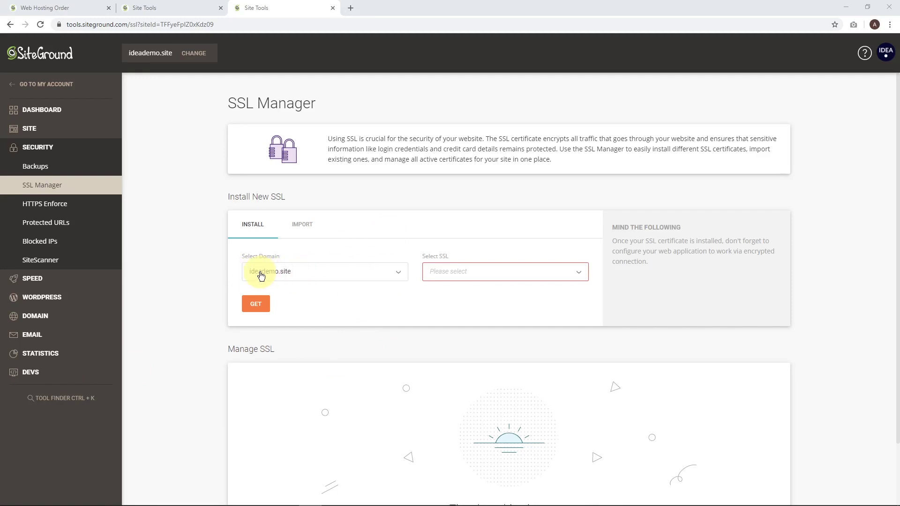
# Install a Let's Encrypt Wildcard certificate for ideademo.site and return to the SSL Manager
pyautogui.click(486, 271)
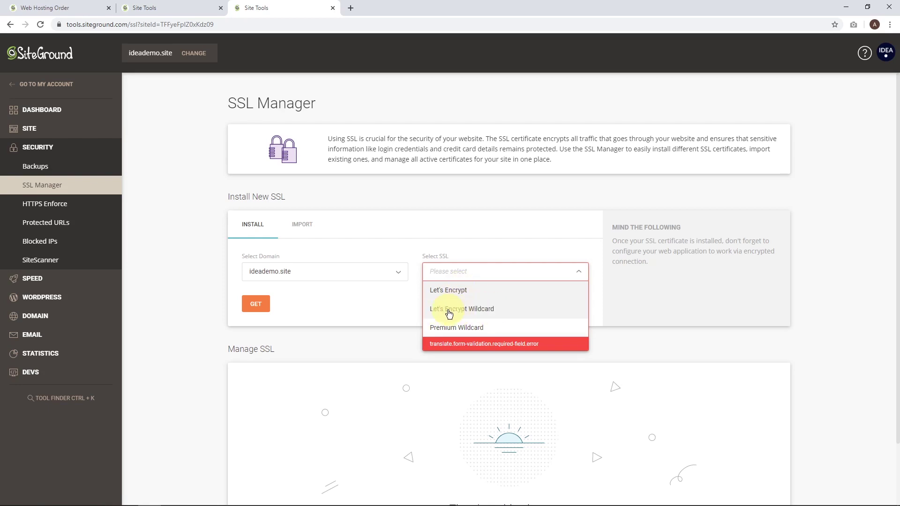
pyautogui.click(471, 310)
pyautogui.click(260, 306)
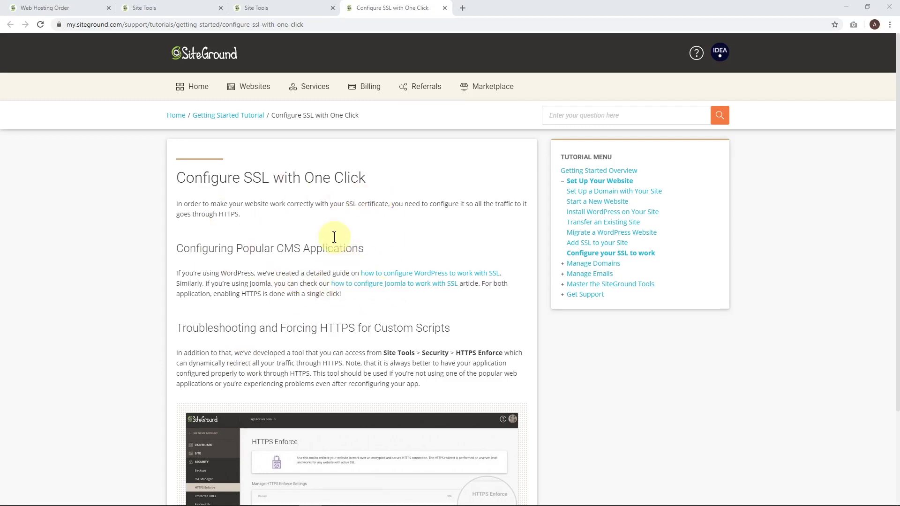
pyautogui.click(271, 4)
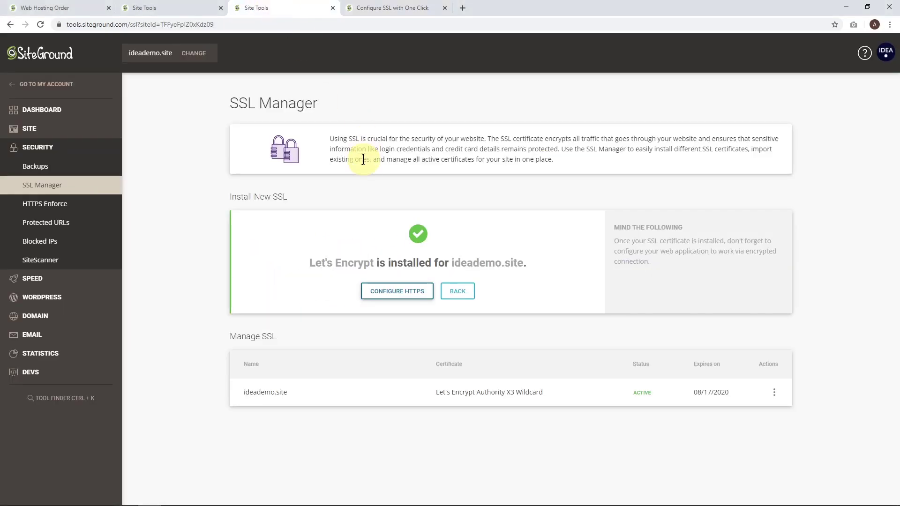
# Switch on HTTPS Enforce for ideademo.site, then bring up the Speed > Cloudflare page
pyautogui.click(39, 207)
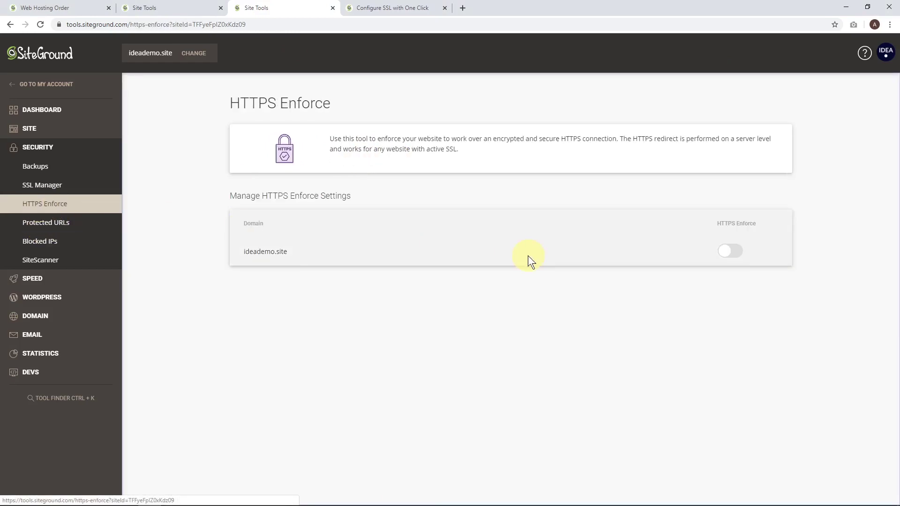
pyautogui.click(731, 252)
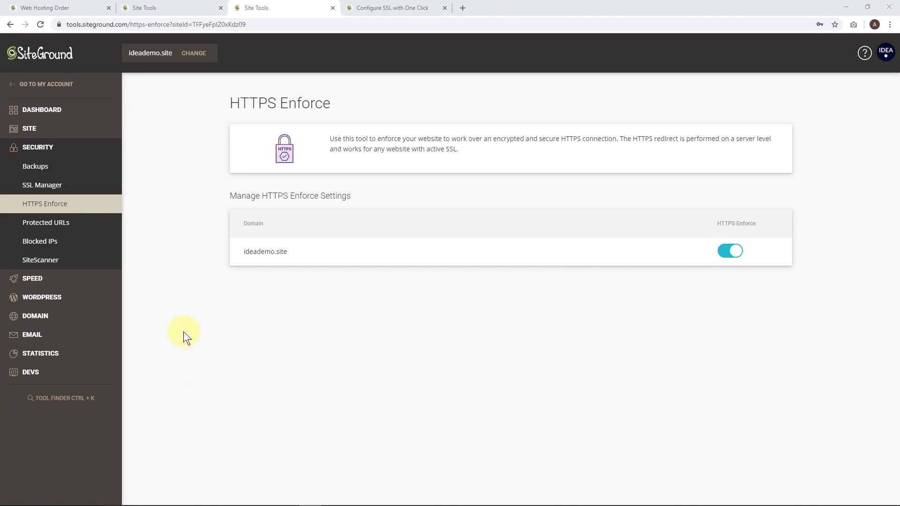
pyautogui.click(44, 280)
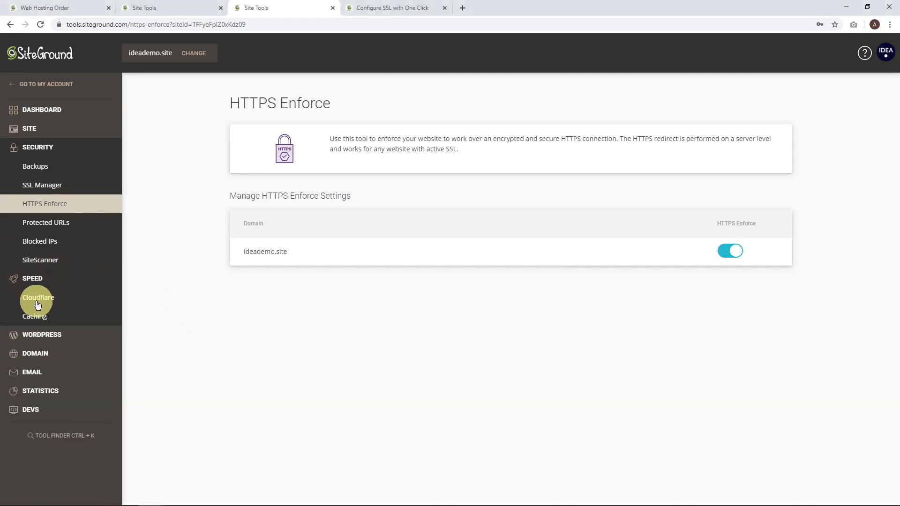
pyautogui.click(38, 304)
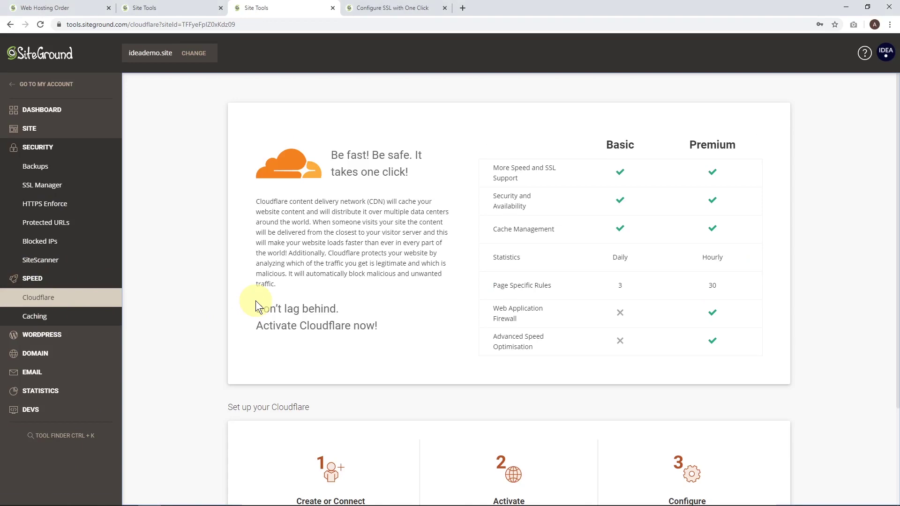
# Connect an existing Cloudflare account to ideademo.site and activate the free Cloudflare plan
pyautogui.scroll(-3, 557, 287)
pyautogui.click(758, 464)
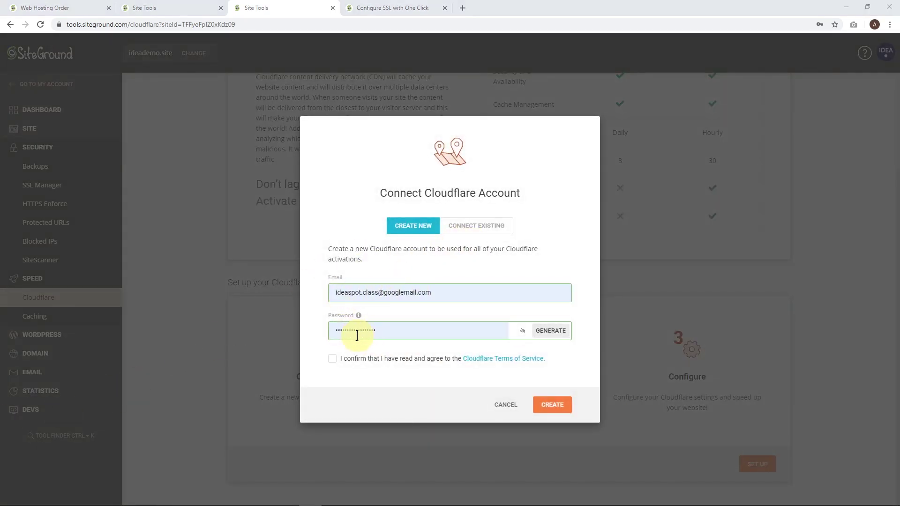
pyautogui.click(471, 228)
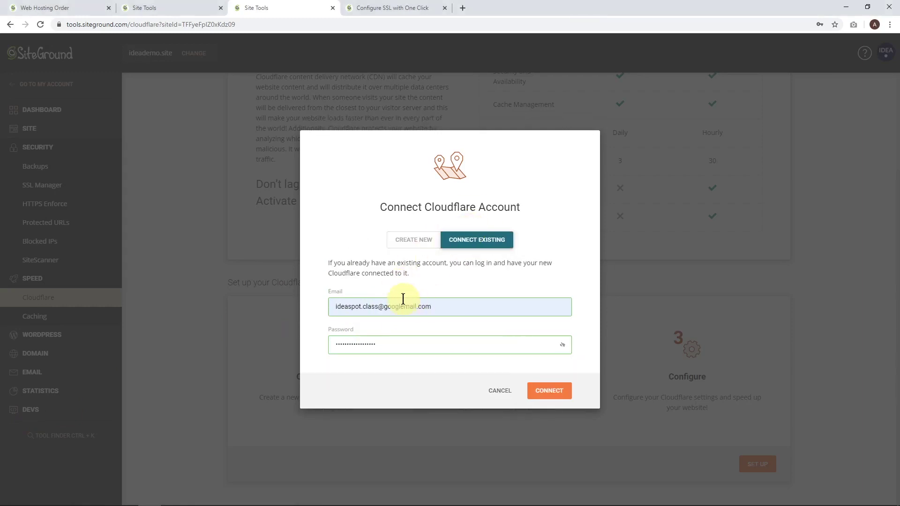
pyautogui.click(549, 392)
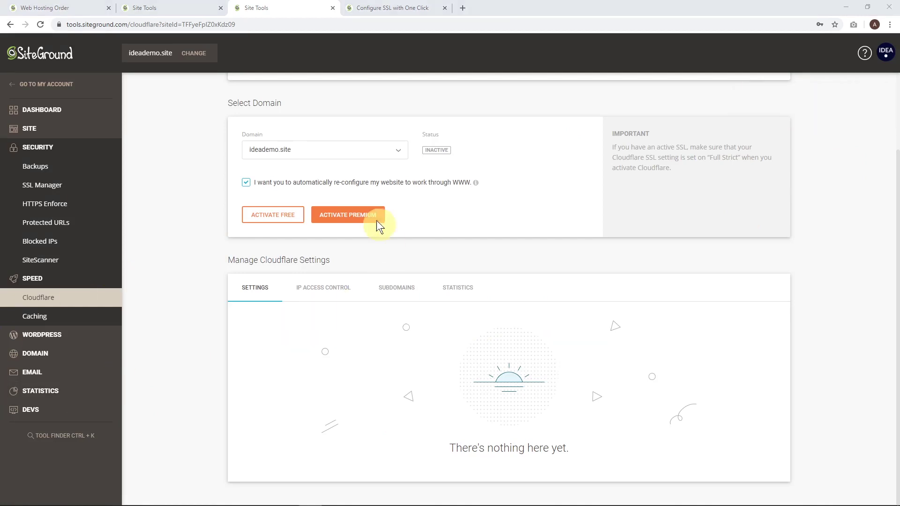
pyautogui.click(271, 219)
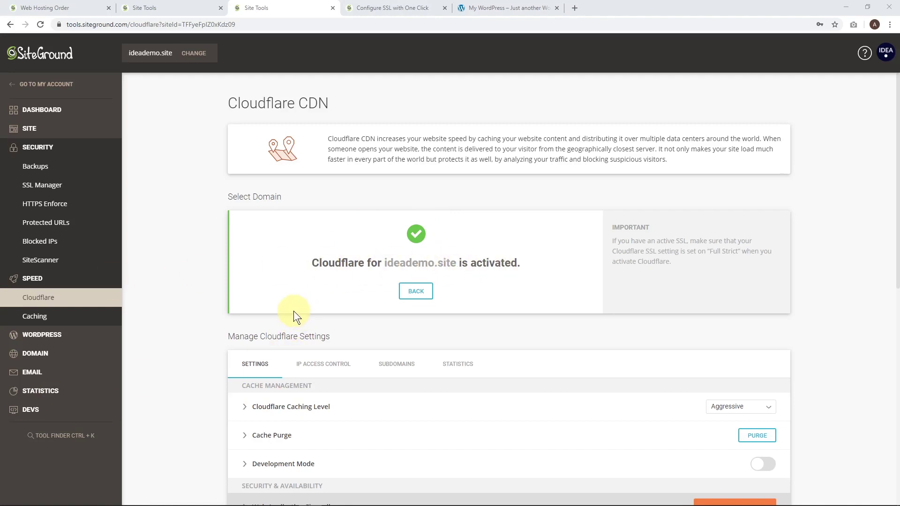
# Deactivate the WordPress Starter plugin in the WordPress admin, leaving only SG Optimizer active
pyautogui.click(59, 336)
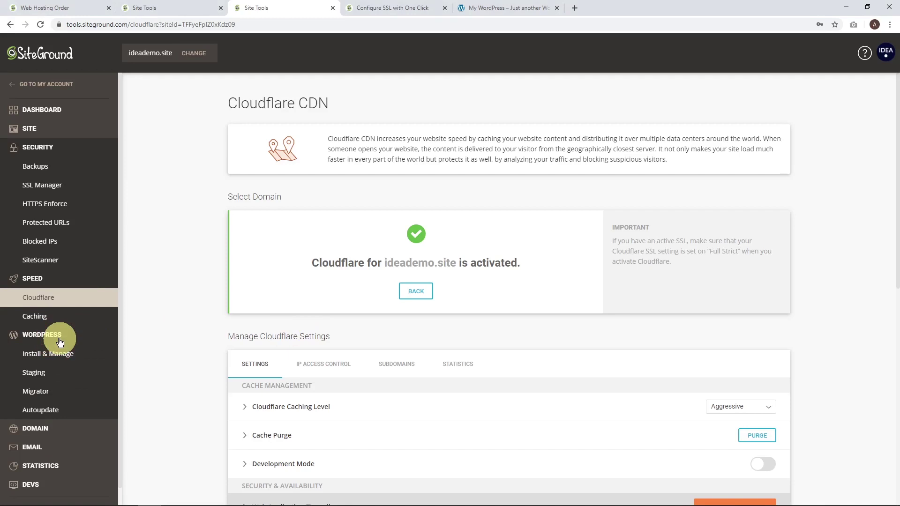
pyautogui.click(34, 360)
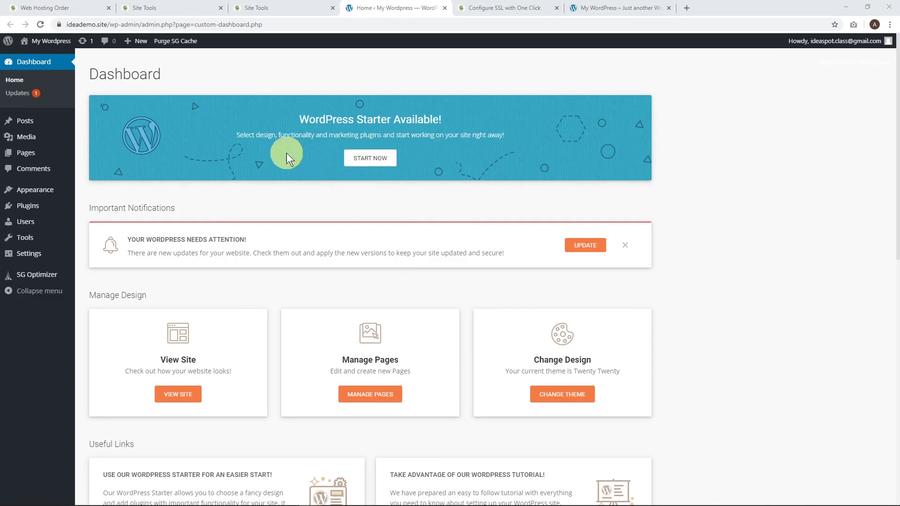
pyautogui.click(38, 206)
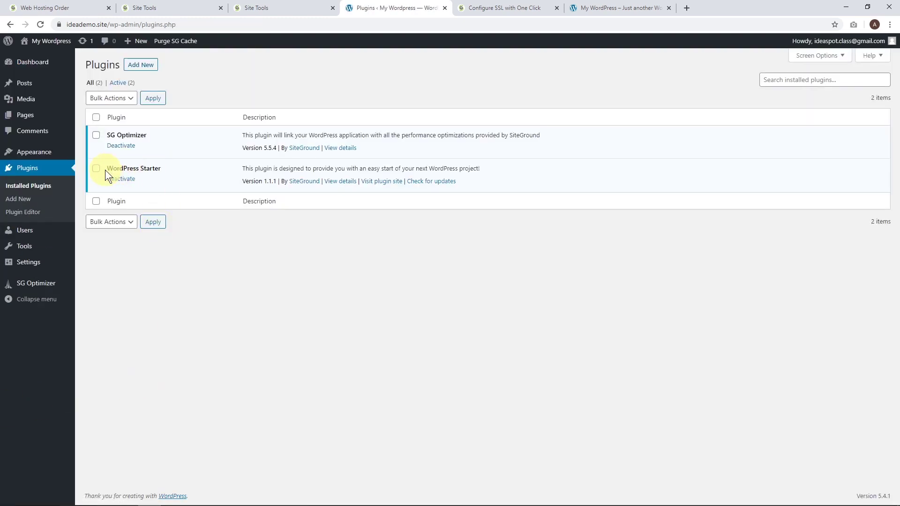
pyautogui.click(118, 179)
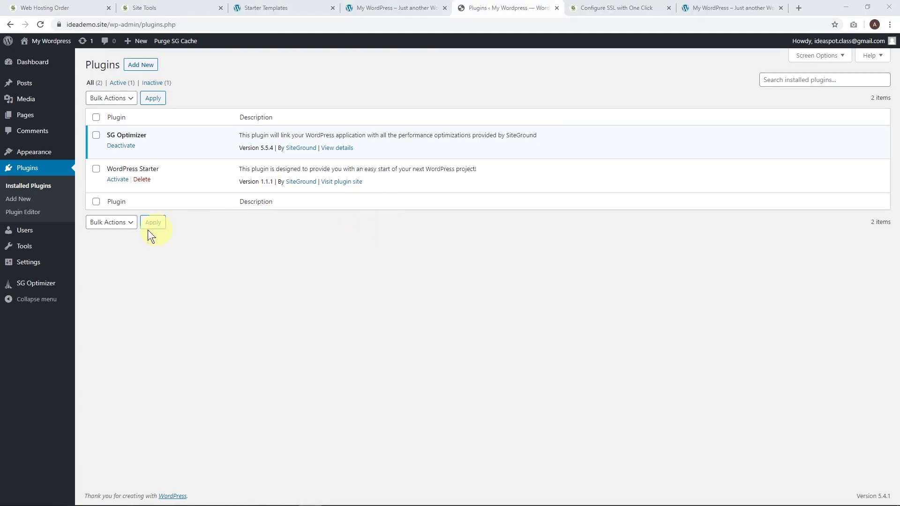
pyautogui.moveTo(28, 261)
pyautogui.click(108, 266)
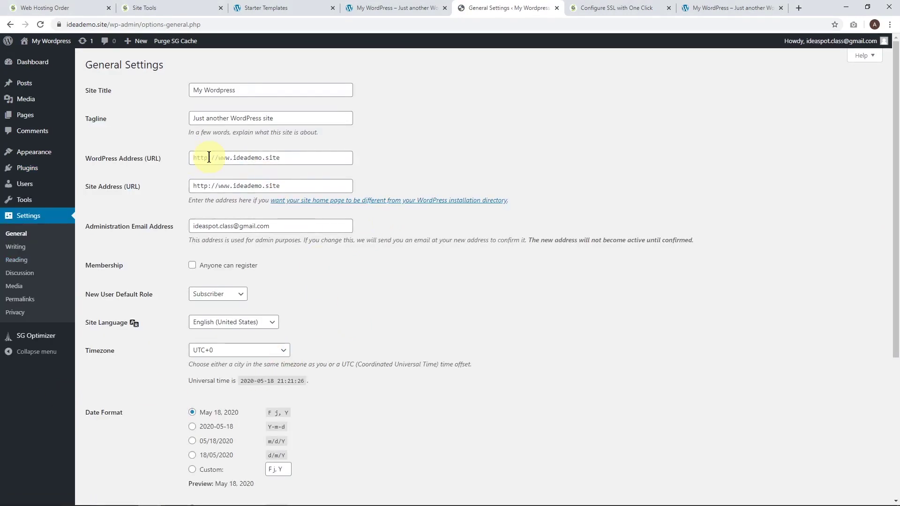
pyautogui.click(205, 157)
pyautogui.write('s')
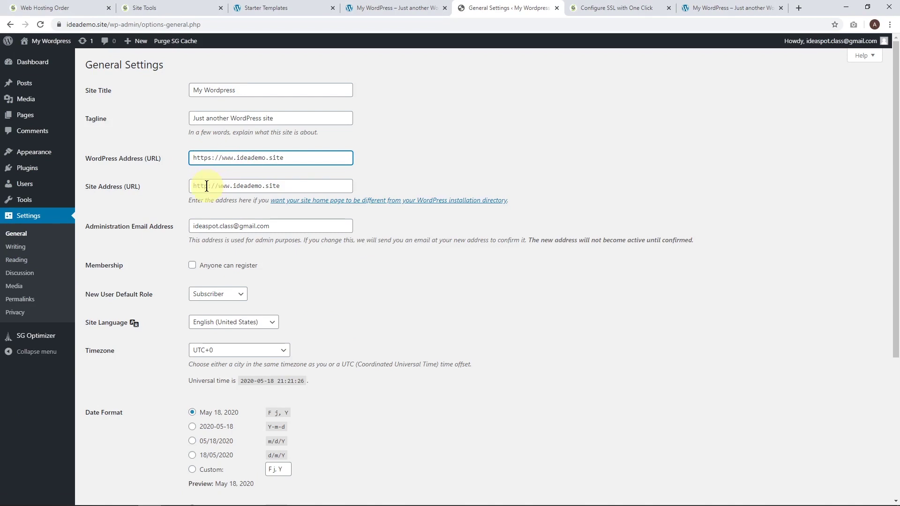
pyautogui.click(207, 186)
pyautogui.write('s')
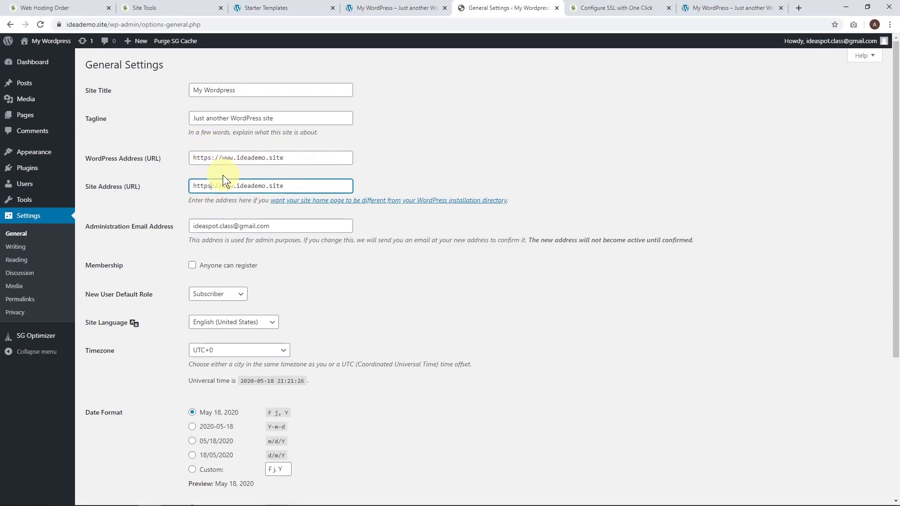
pyautogui.scroll(-5, 263, 263)
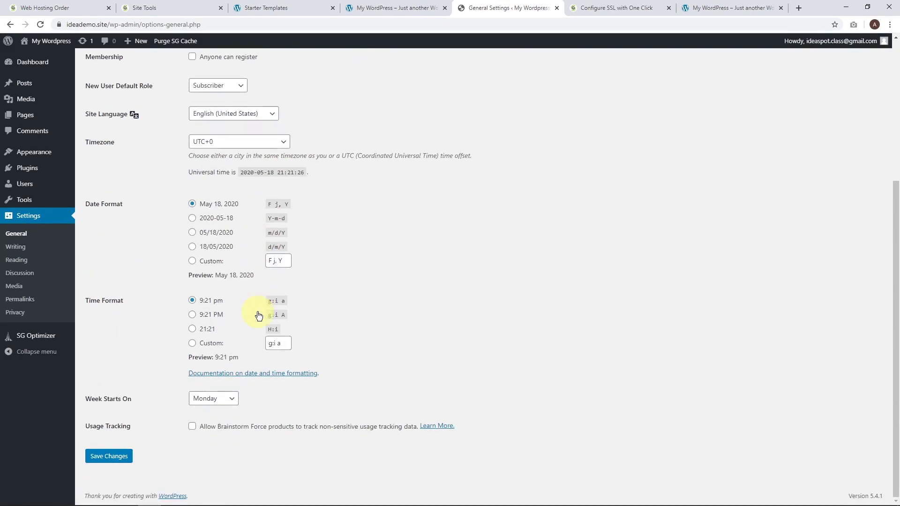
pyautogui.click(126, 457)
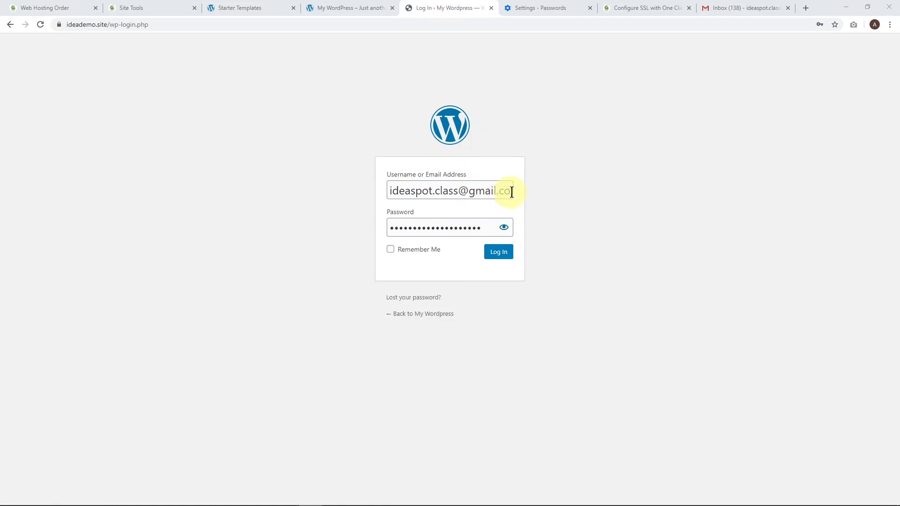
pyautogui.click(500, 253)
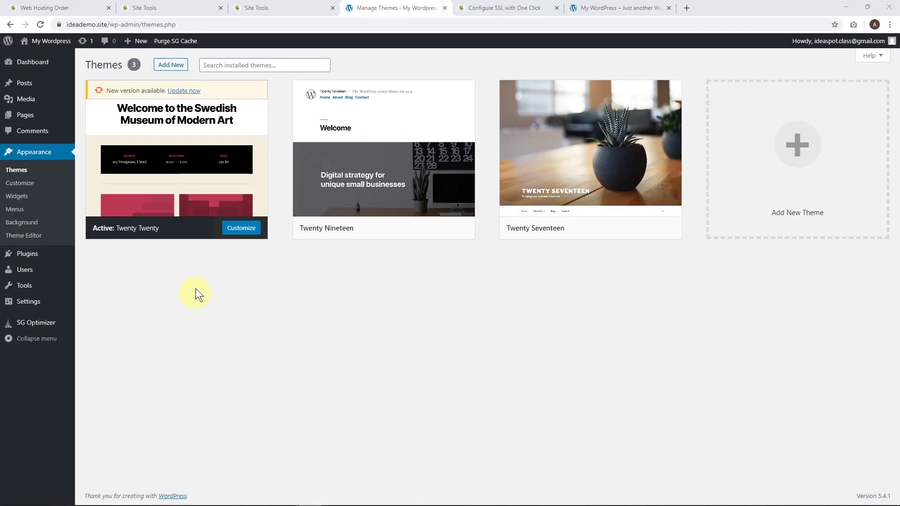
# Search for, install and activate the Astra theme, then launch its starter templates
pyautogui.click(181, 65)
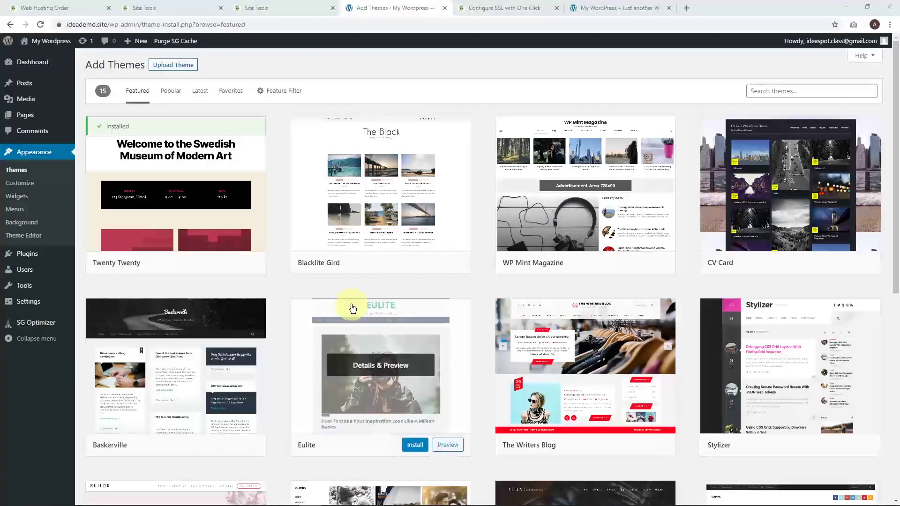
pyautogui.click(779, 90)
pyautogui.write('astra')
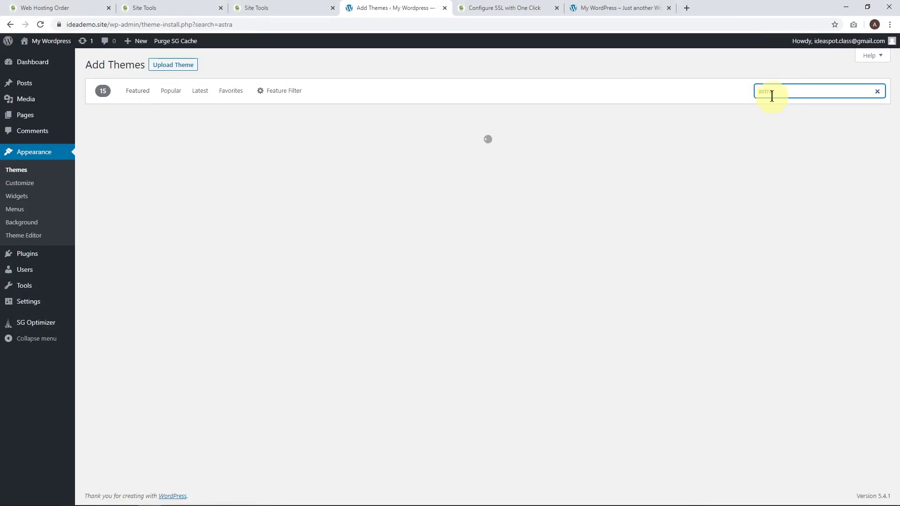
pyautogui.moveTo(213, 215)
pyautogui.click(210, 265)
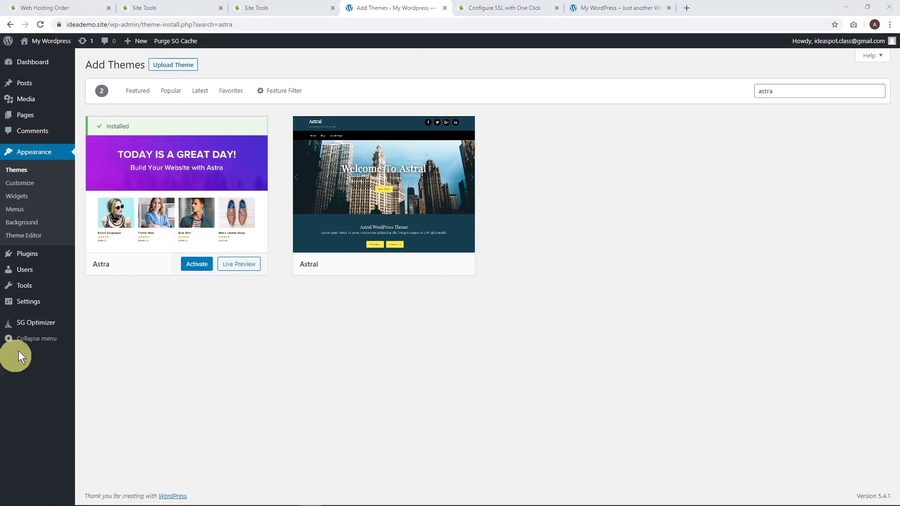
pyautogui.click(196, 265)
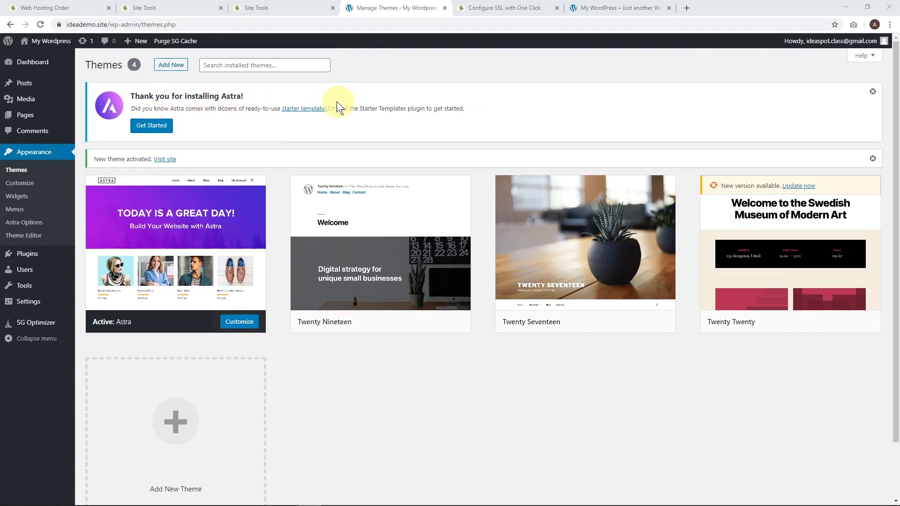
pyautogui.click(156, 131)
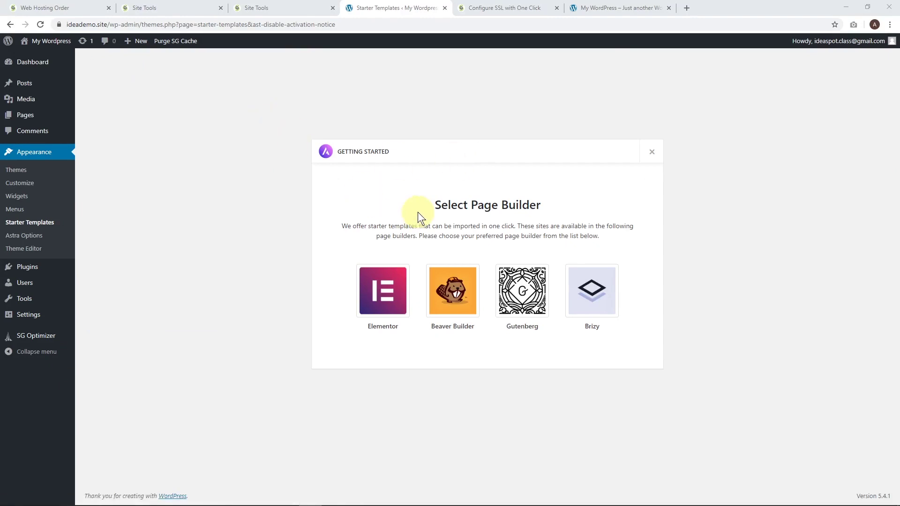
# Choose Elementor as the page builder and filter the starter templates to Free ones
pyautogui.click(381, 295)
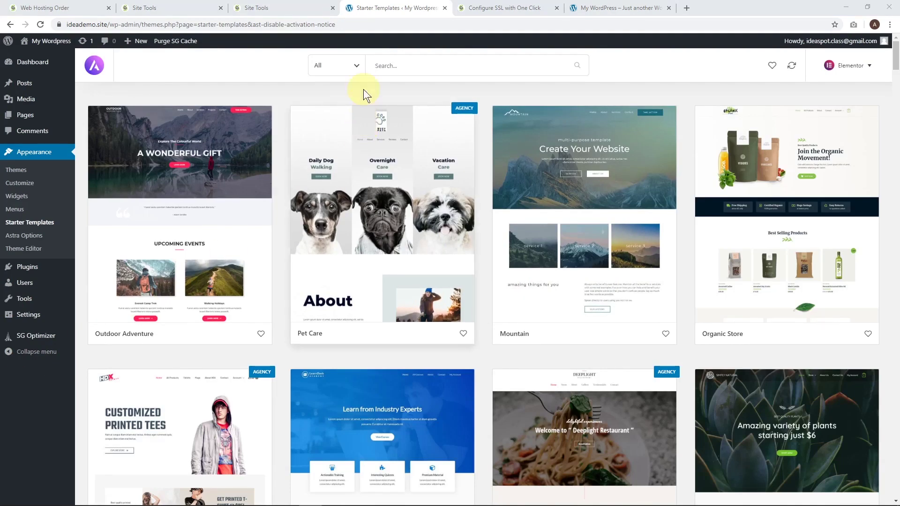
pyautogui.click(357, 66)
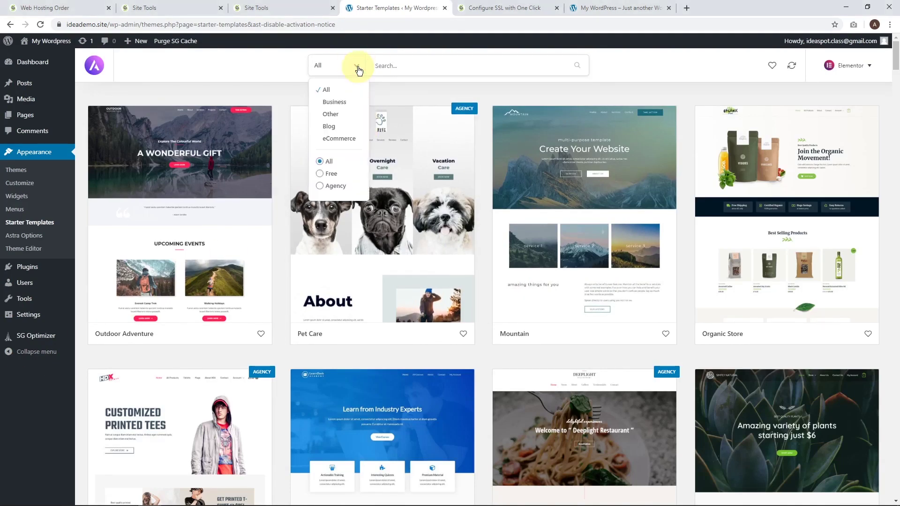
pyautogui.click(320, 175)
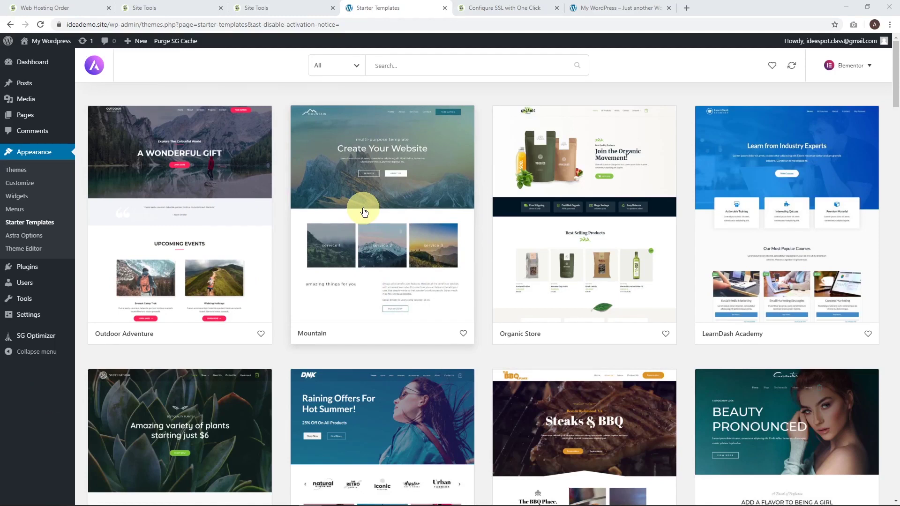
pyautogui.scroll(-1, 364, 212)
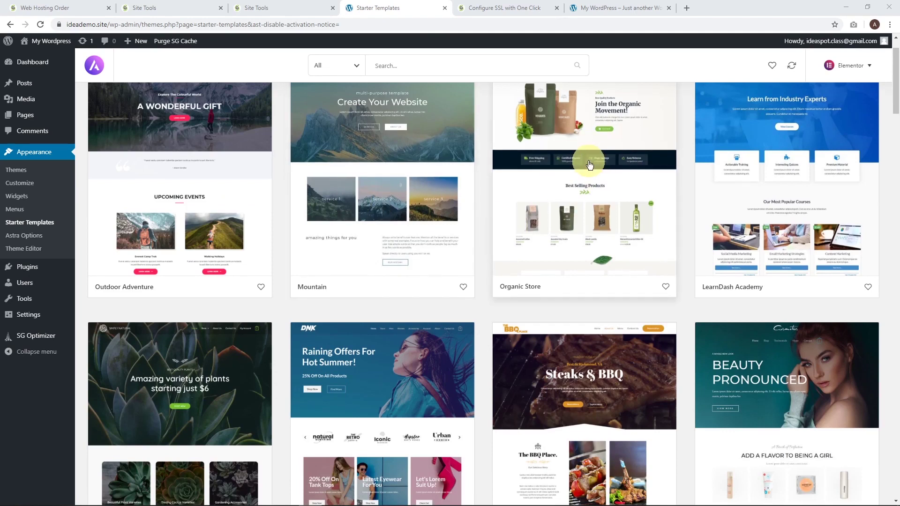
pyautogui.scroll(-2, 583, 162)
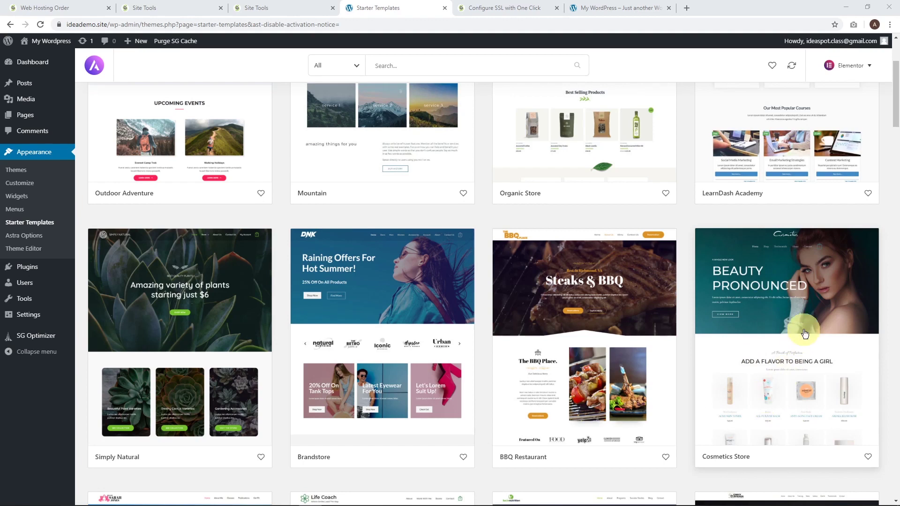
# Import the complete Cosmetics Store starter site and view the resulting homepage
pyautogui.click(771, 283)
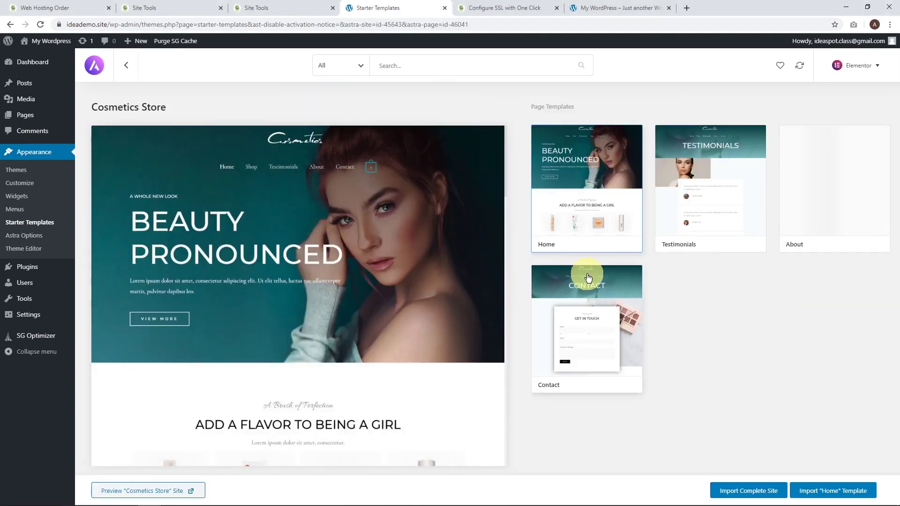
pyautogui.click(741, 490)
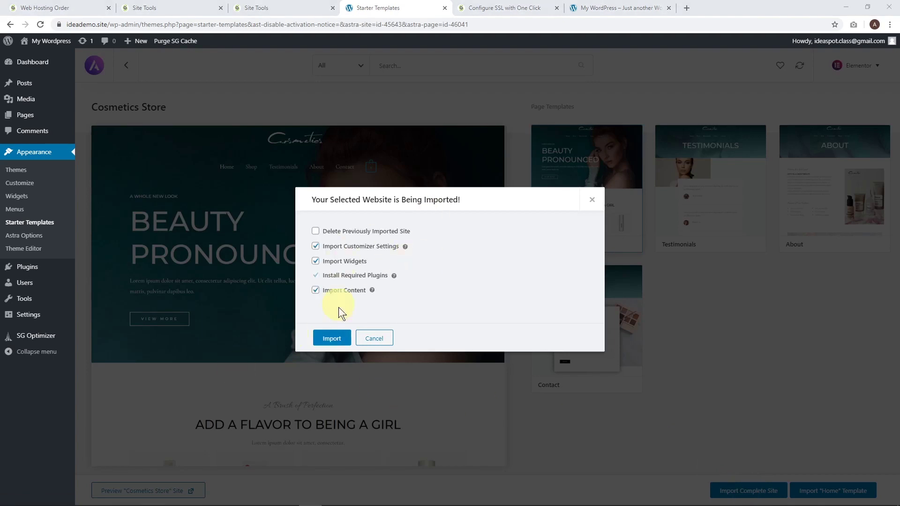
pyautogui.click(333, 340)
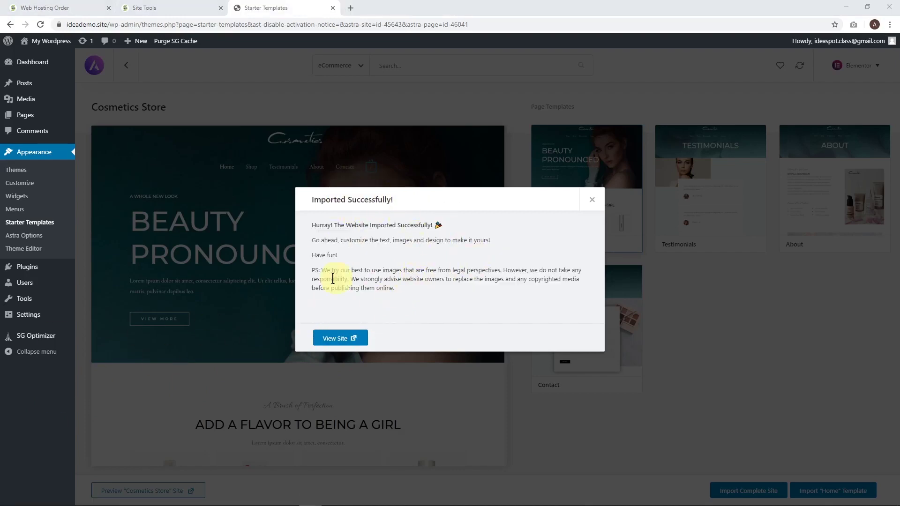
pyautogui.click(331, 339)
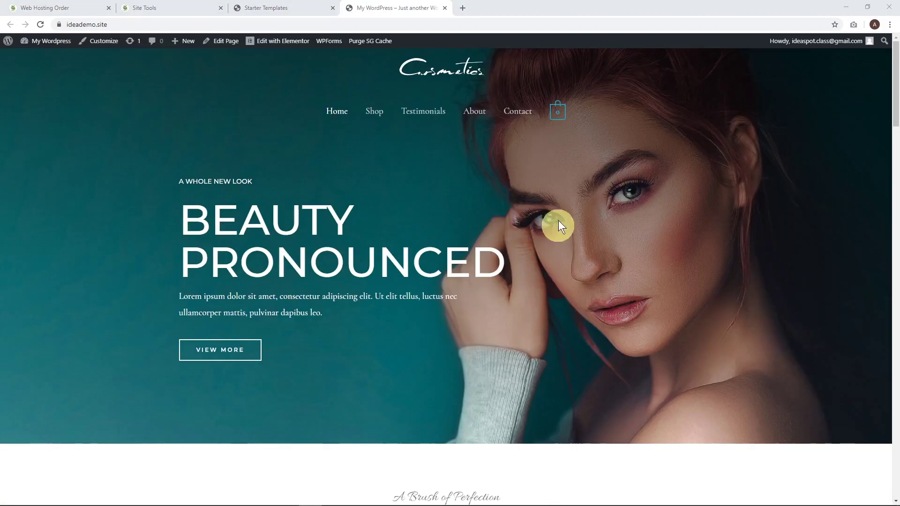
# In Elementor, change the hero heading from BEAUTY PRONOUNCED to BEAUTY GUIDES
pyautogui.scroll(-10, 411, 209)
pyautogui.scroll(10, 412, 220)
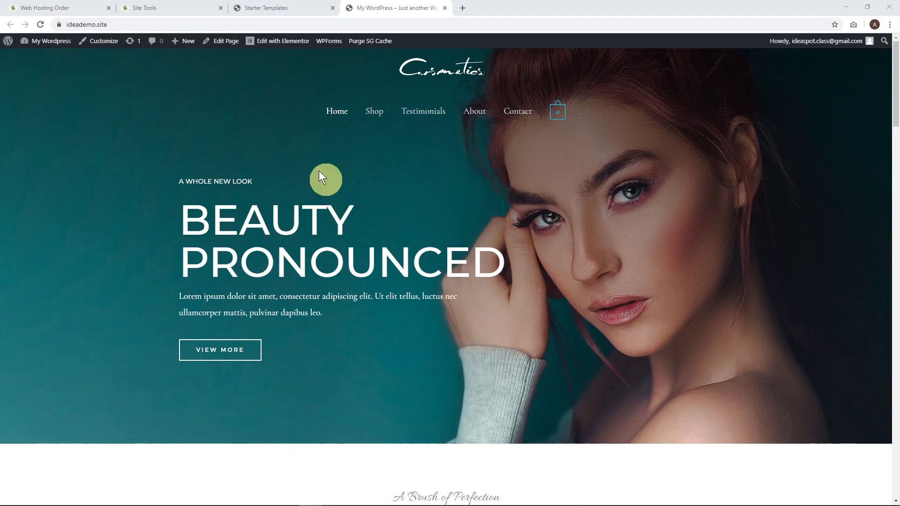
pyautogui.click(278, 48)
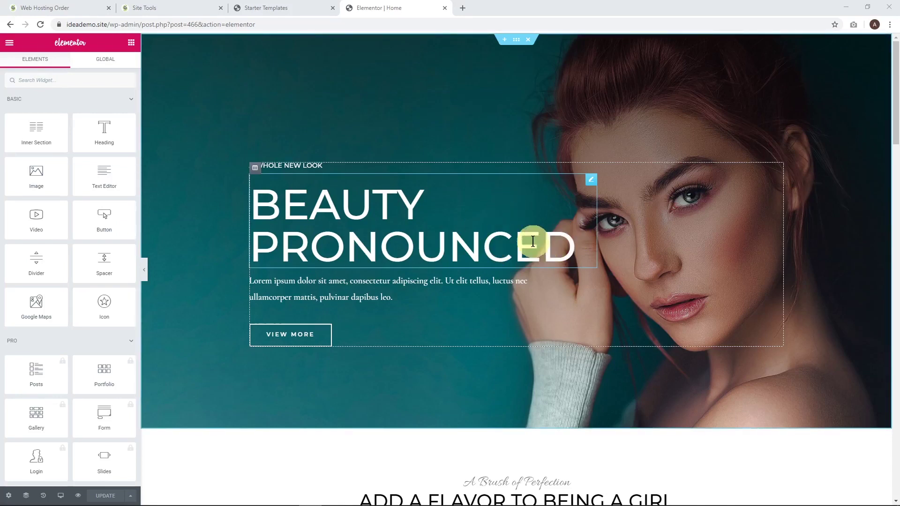
pyautogui.click(578, 242)
pyautogui.press('BackSpace')
pyautogui.press('BackSpace')
pyautogui.press('BackSpace')
pyautogui.press('BackSpace')
pyautogui.press('BackSpace')
pyautogui.press('BackSpace')
pyautogui.press('BackSpace')
pyautogui.press('BackSpace')
pyautogui.press('BackSpace')
pyautogui.press('BackSpace')
pyautogui.press('BackSpace')
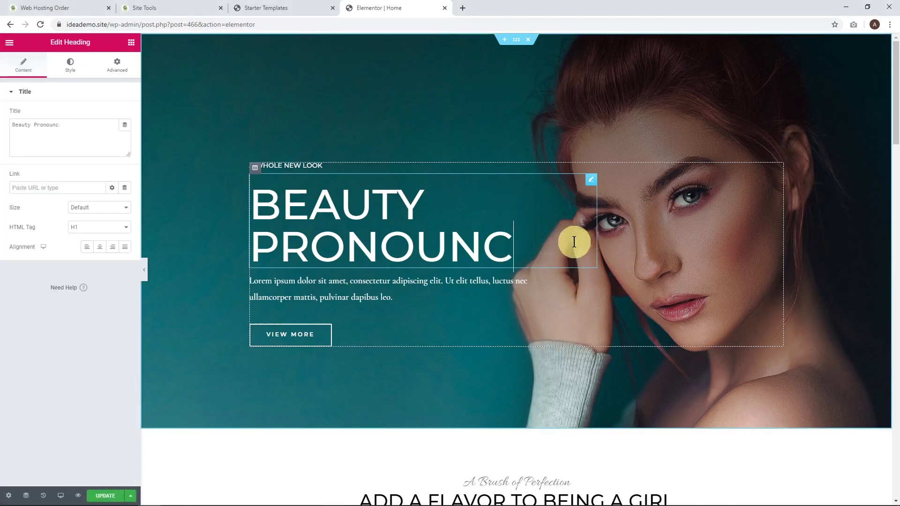
pyautogui.write('Guides')
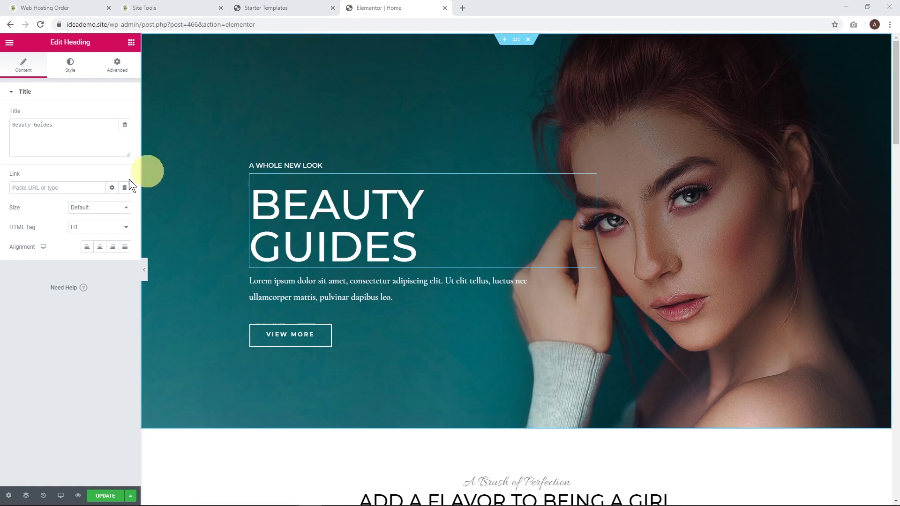
# Exit Elementor to view the page, discarding the heading change
pyautogui.click(9, 43)
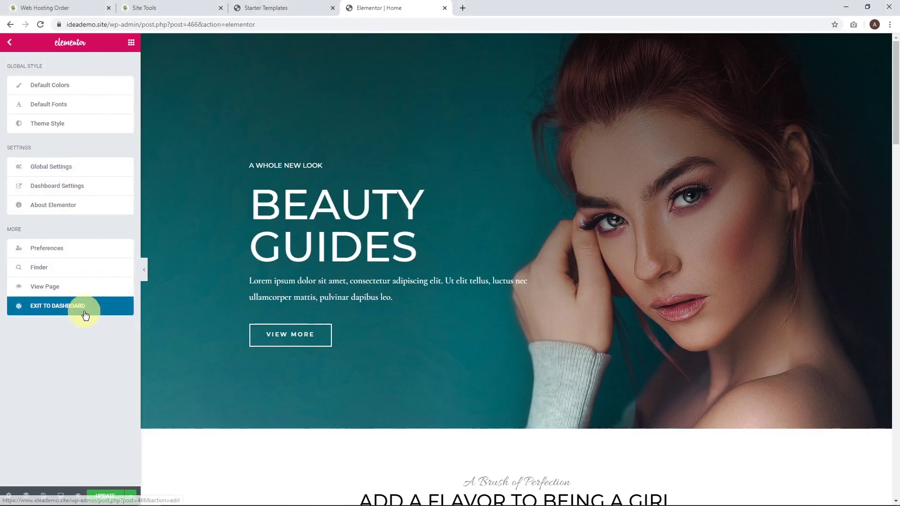
pyautogui.click(43, 290)
pyautogui.click(493, 76)
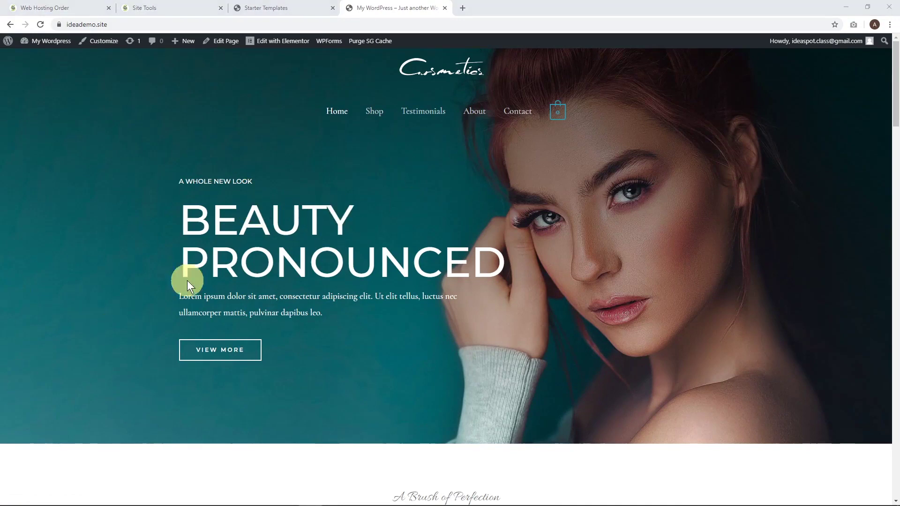
# Browse the site's Shop, Testimonials and About pages, then return Home
pyautogui.click(377, 113)
pyautogui.click(426, 114)
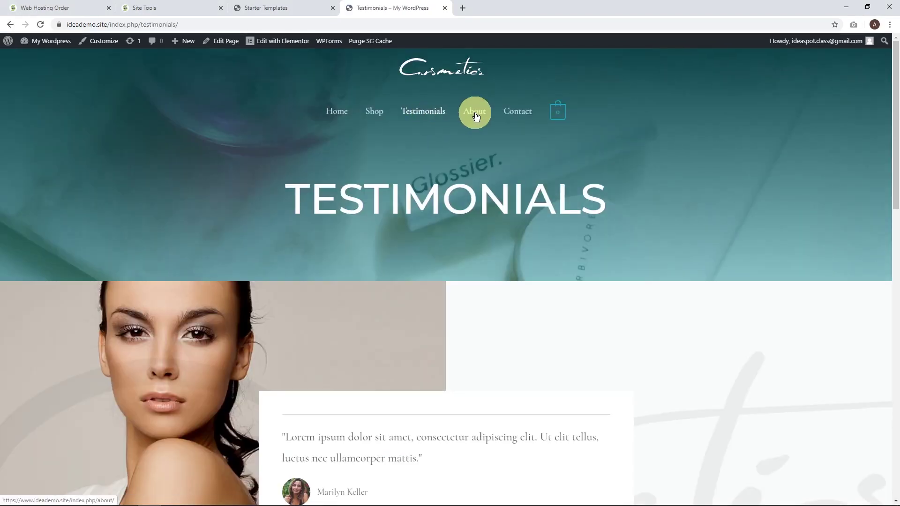
pyautogui.click(476, 112)
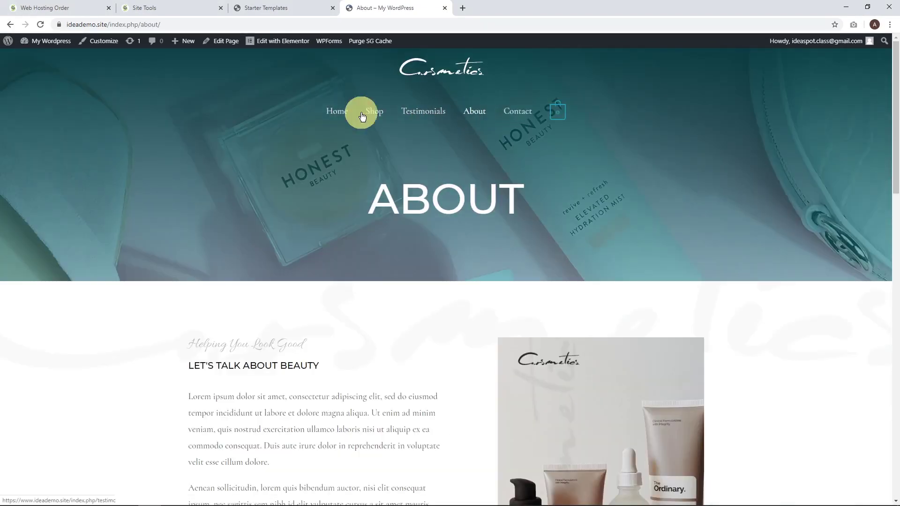
pyautogui.click(331, 117)
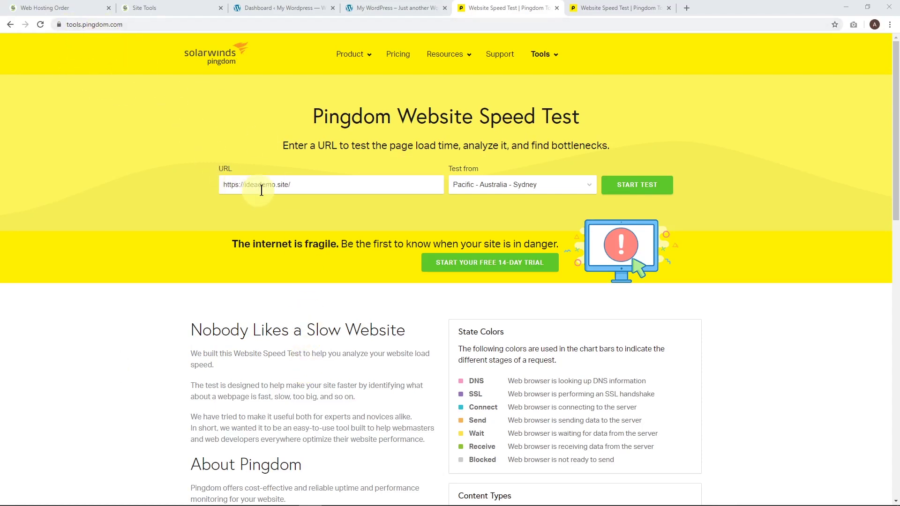
pyautogui.click(230, 190)
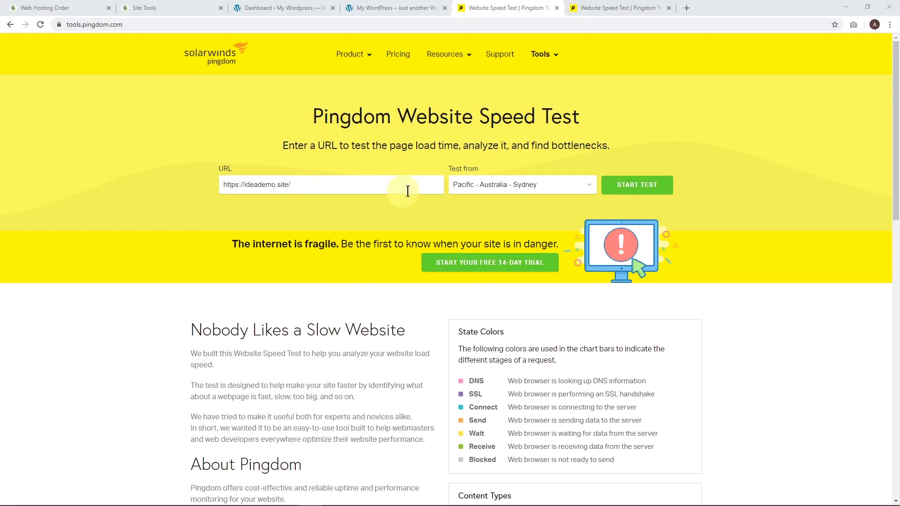
pyautogui.click(505, 185)
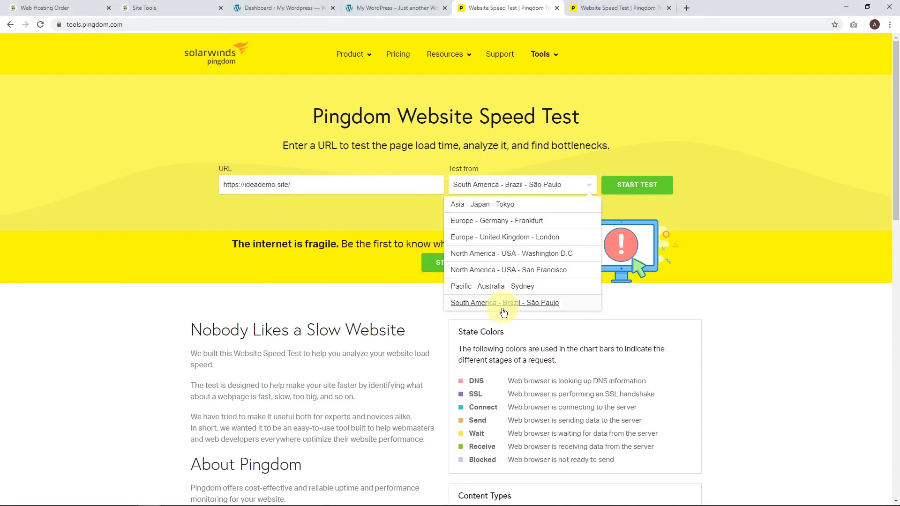
pyautogui.click(502, 287)
pyautogui.click(643, 188)
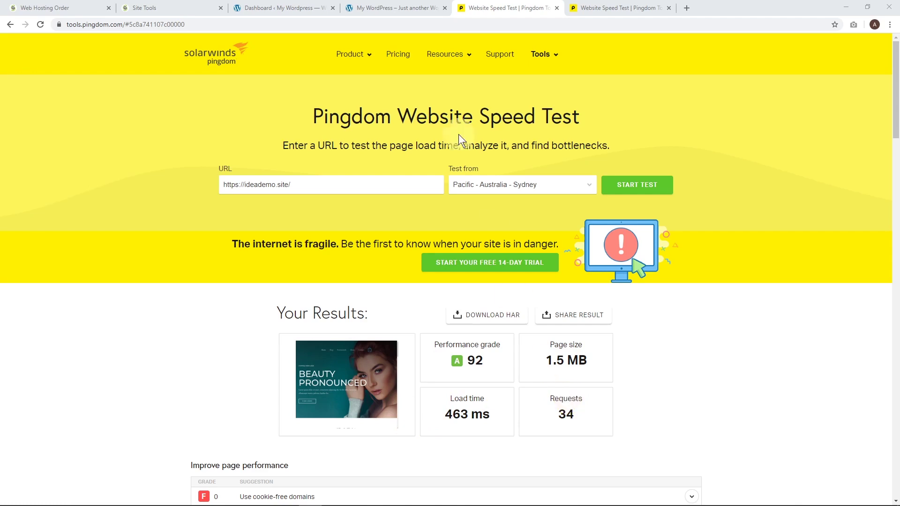
# Switch back to the 'My WordPress' tab showing the ideademo.site homepage
pyautogui.click(392, 8)
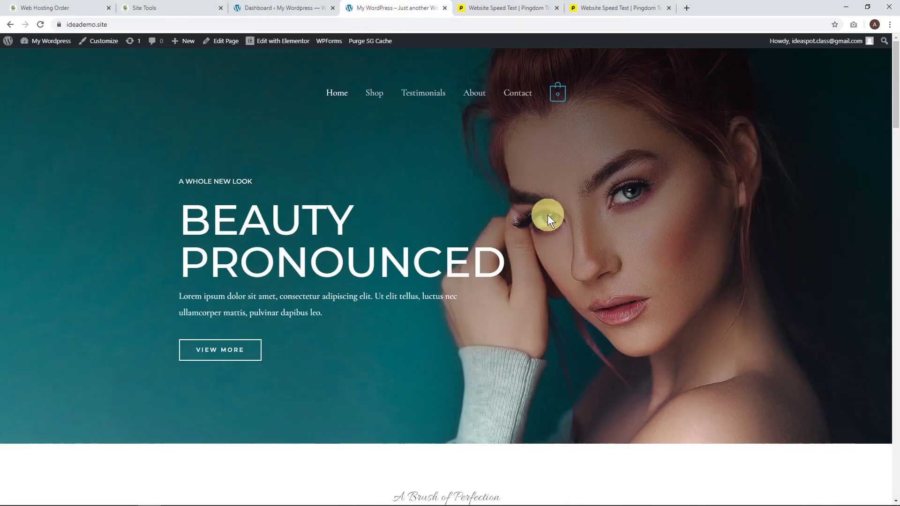